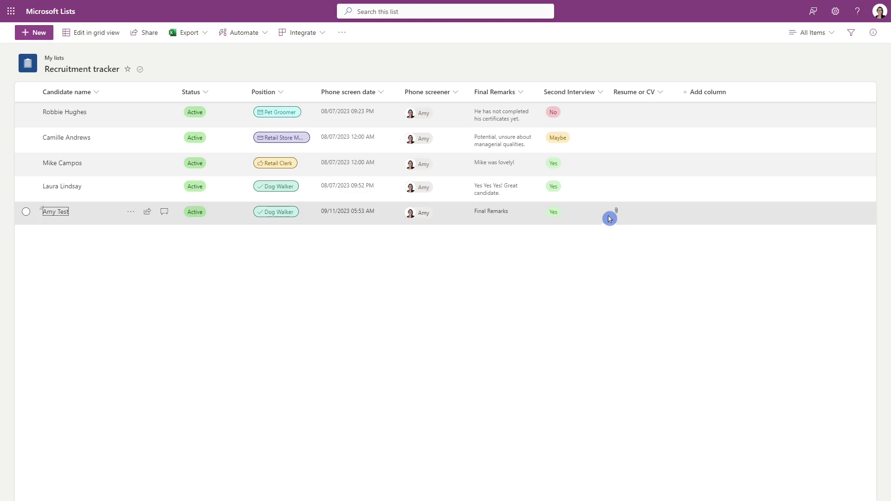
Check the test candidate's item, then toggle the Resume or CV column off and on in Show or hide columns
{"action": "left_click", "coordinate": [52, 214]}
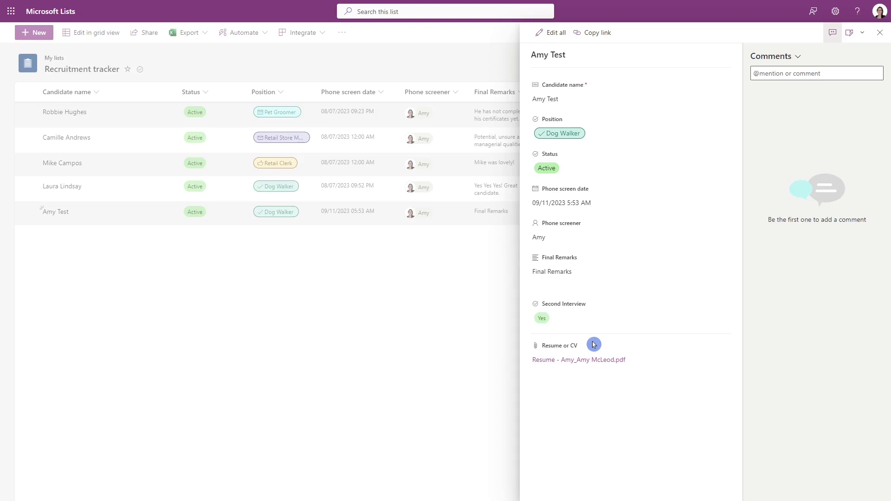
{"action": "left_click", "coordinate": [879, 33]}
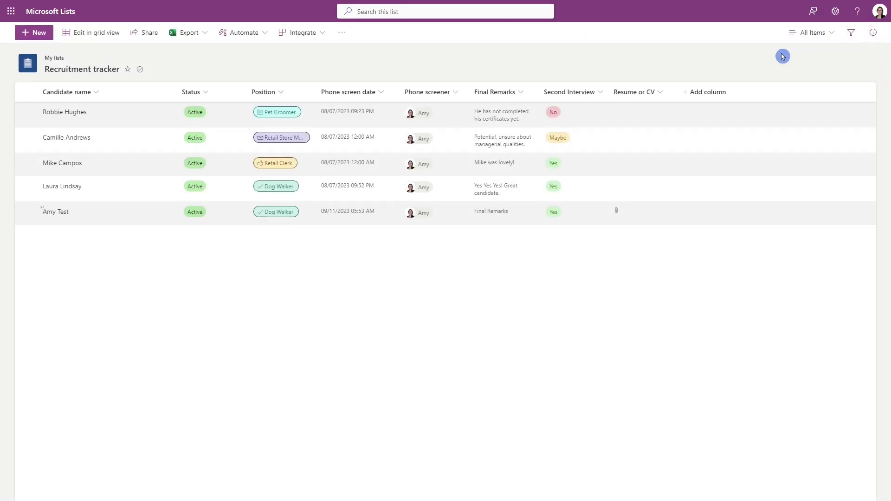
{"action": "left_click", "coordinate": [696, 96]}
{"action": "left_click", "coordinate": [597, 261]}
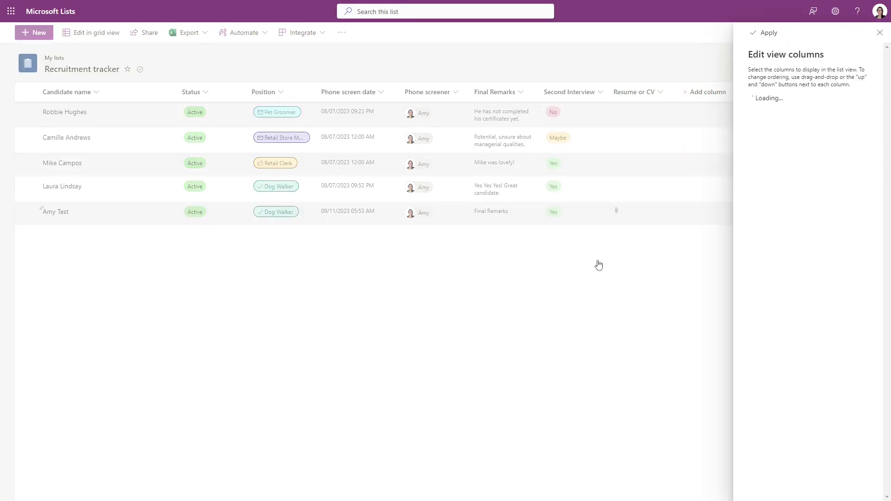
{"action": "left_click", "coordinate": [756, 218]}
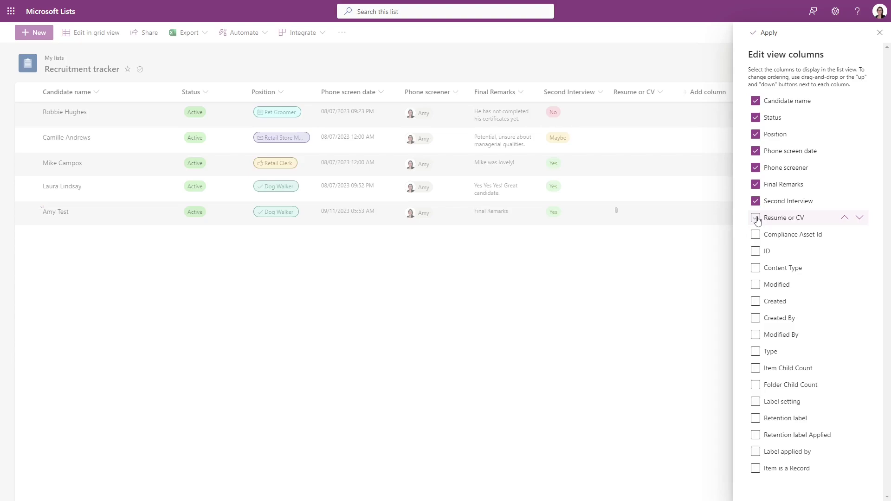
{"action": "left_click", "coordinate": [755, 218]}
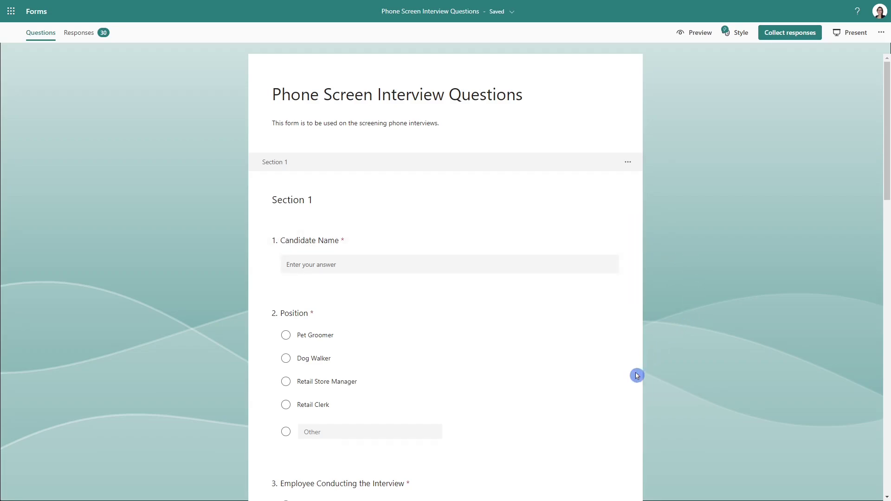
Review the Candidate Resume question, then reveal the Upload File type among the extra question types
{"action": "scroll", "coordinate": [678, 364], "scroll_direction": "down", "scroll_amount": 3}
{"action": "scroll", "coordinate": [678, 364], "scroll_direction": "down", "scroll_amount": 3}
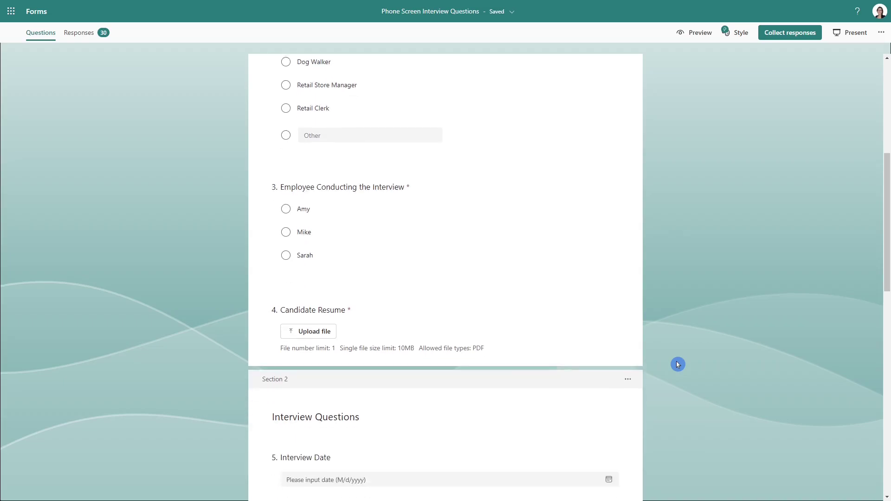
{"action": "left_click", "coordinate": [540, 304]}
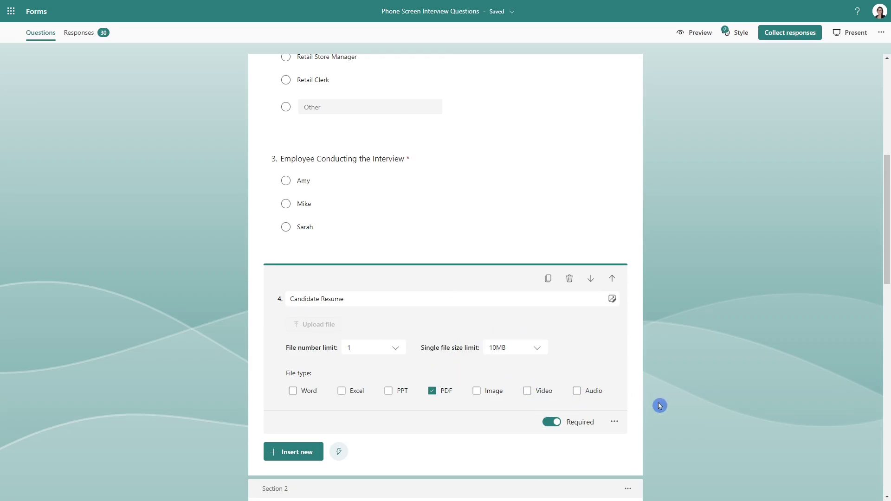
{"action": "left_click", "coordinate": [305, 451]}
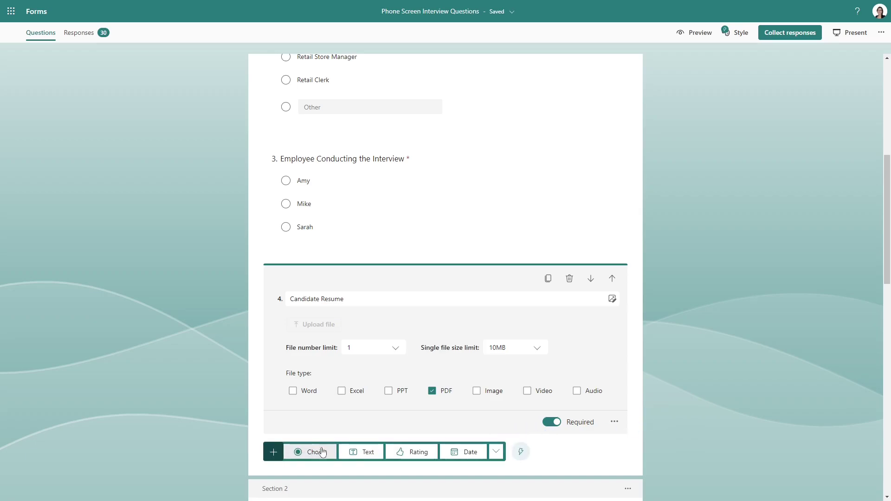
{"action": "left_click", "coordinate": [496, 452]}
{"action": "left_click", "coordinate": [529, 407]}
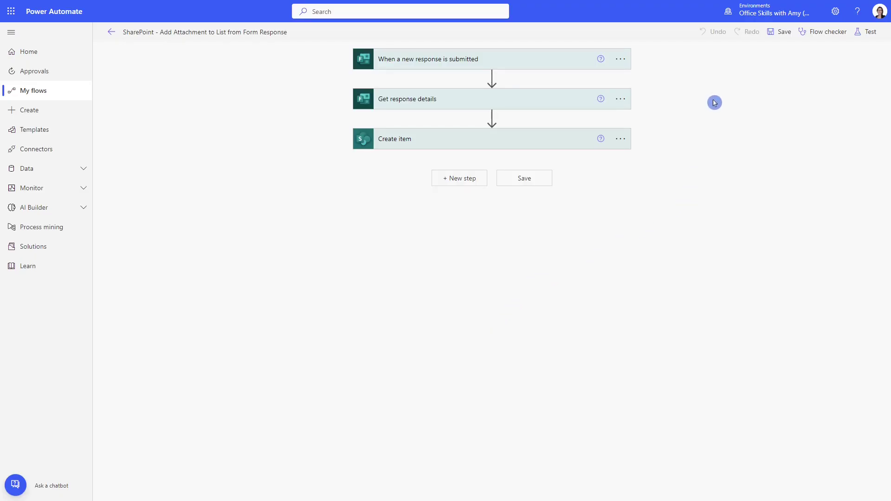
Expand the Create item step to review its fields
{"action": "left_click", "coordinate": [513, 139]}
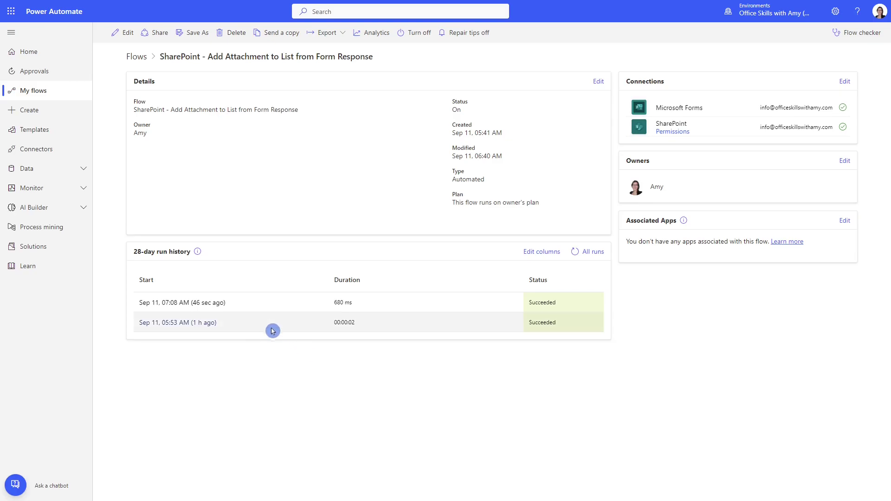
Open the latest run and select the whole Candidate Resume output in Get response details
{"action": "left_click", "coordinate": [203, 304]}
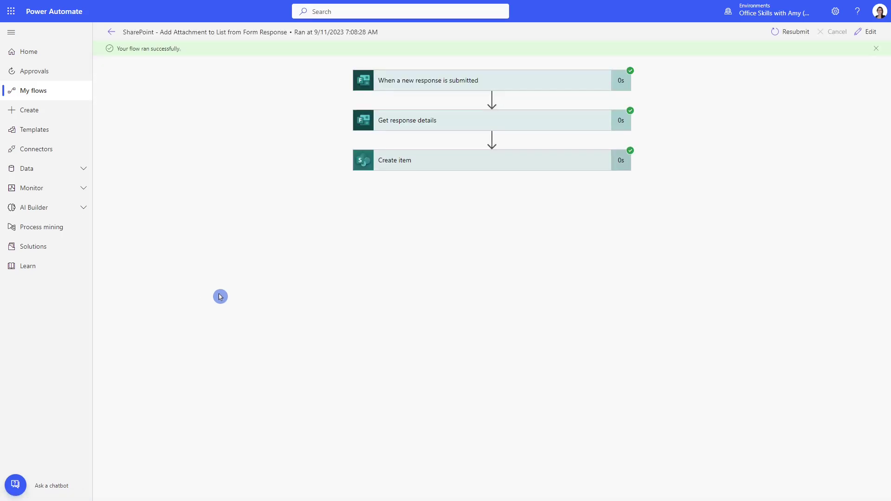
{"action": "left_click", "coordinate": [452, 121]}
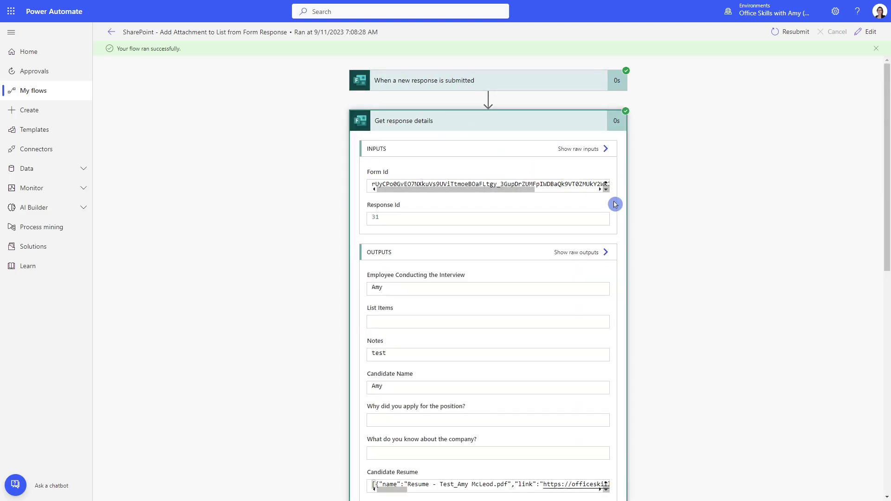
{"action": "scroll", "coordinate": [639, 204], "scroll_direction": "down", "scroll_amount": 5}
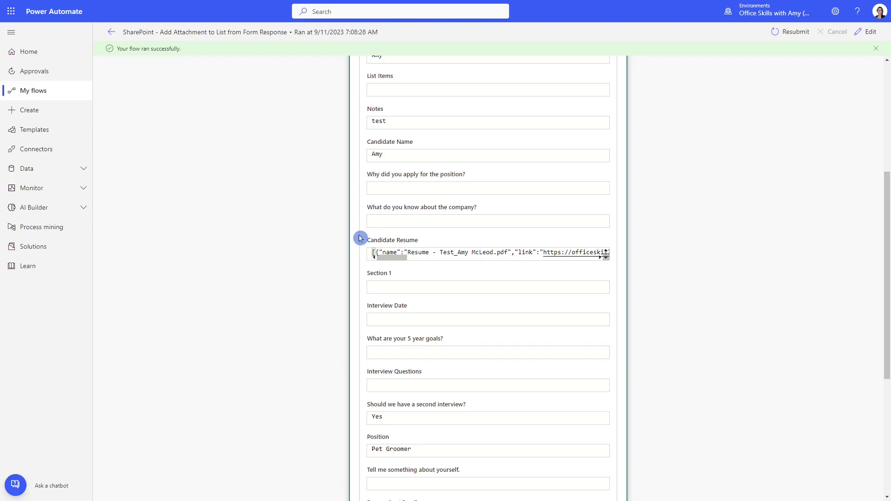
{"action": "left_click", "coordinate": [425, 252]}
{"action": "key", "text": "ctrl+a"}
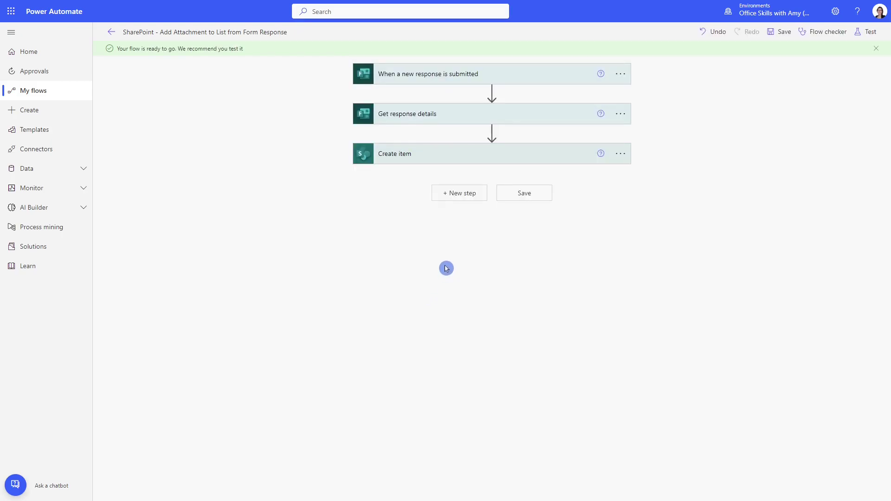
Add Parse JSON below Create item and set its Content to the Candidate Resume dynamic value
{"action": "left_click", "coordinate": [464, 198]}
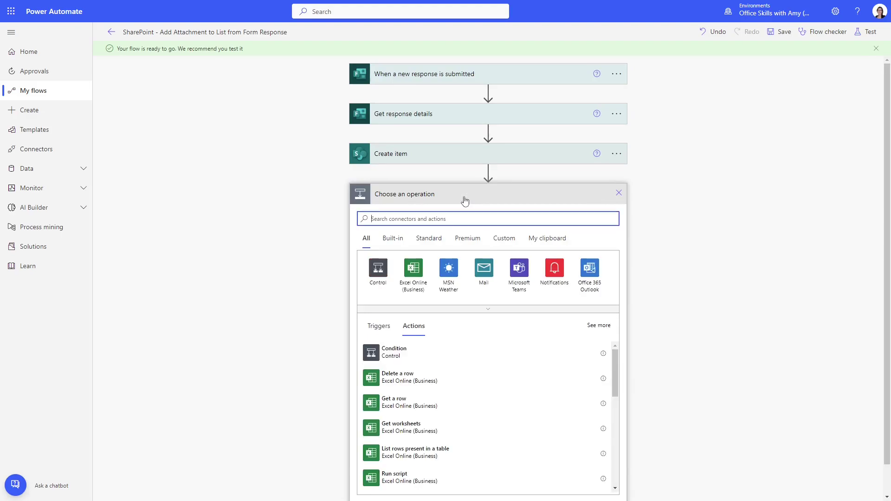
{"action": "type", "text": "parse json"}
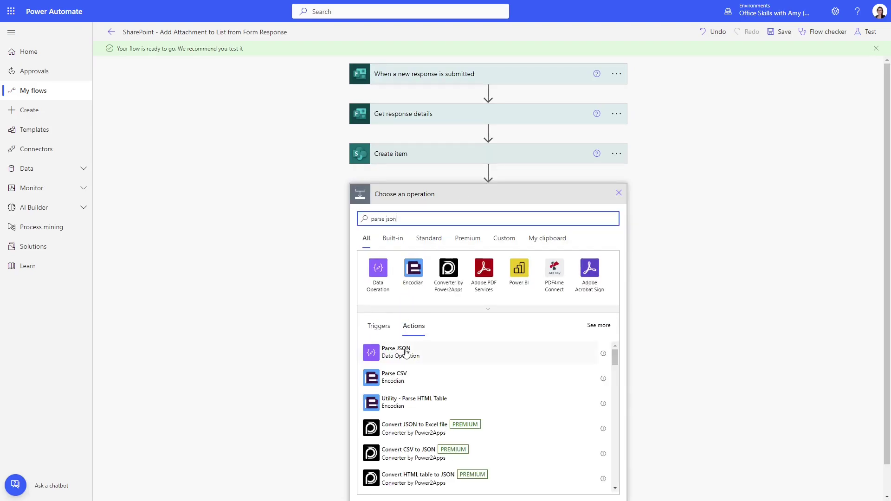
{"action": "left_click", "coordinate": [406, 352]}
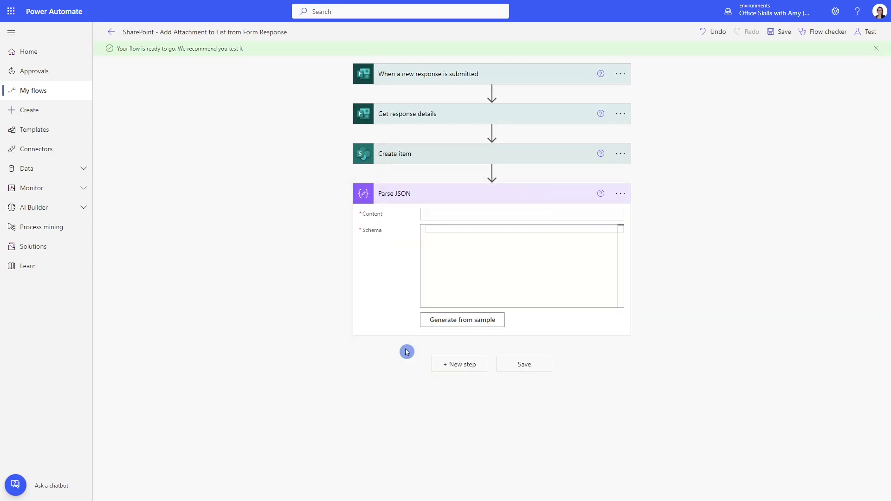
{"action": "left_click", "coordinate": [437, 215]}
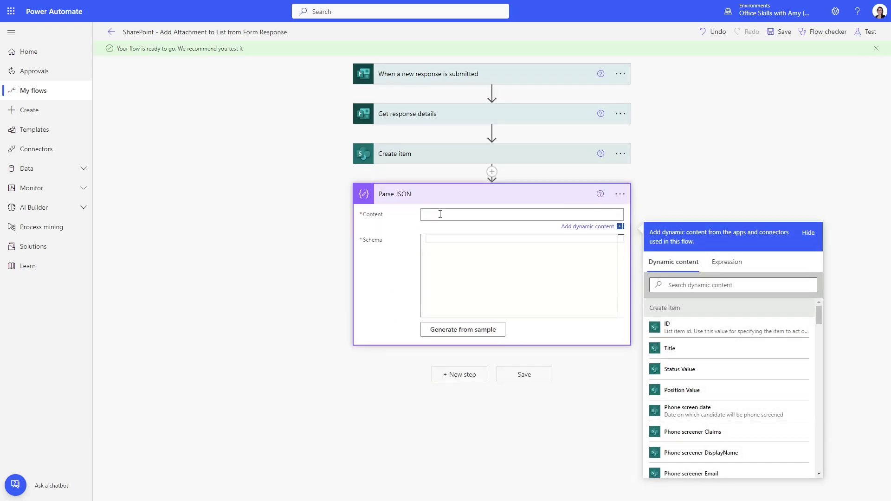
{"action": "left_click", "coordinate": [702, 285]}
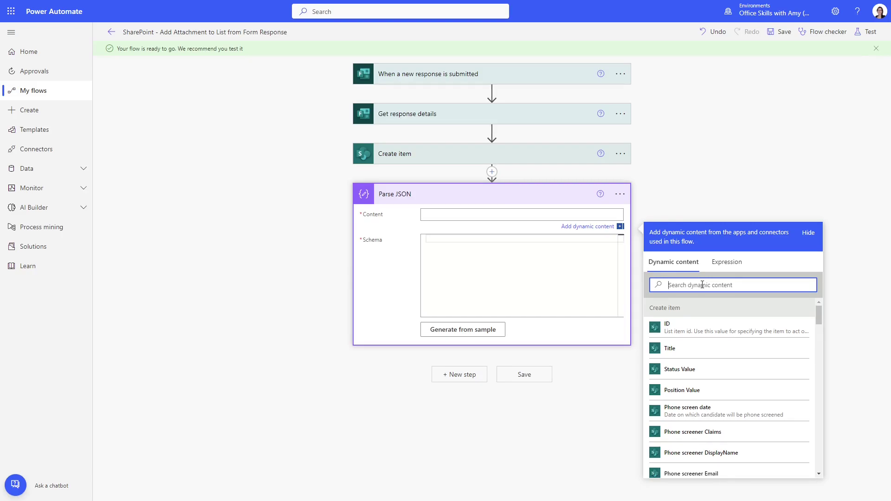
{"action": "type", "text": "resume"}
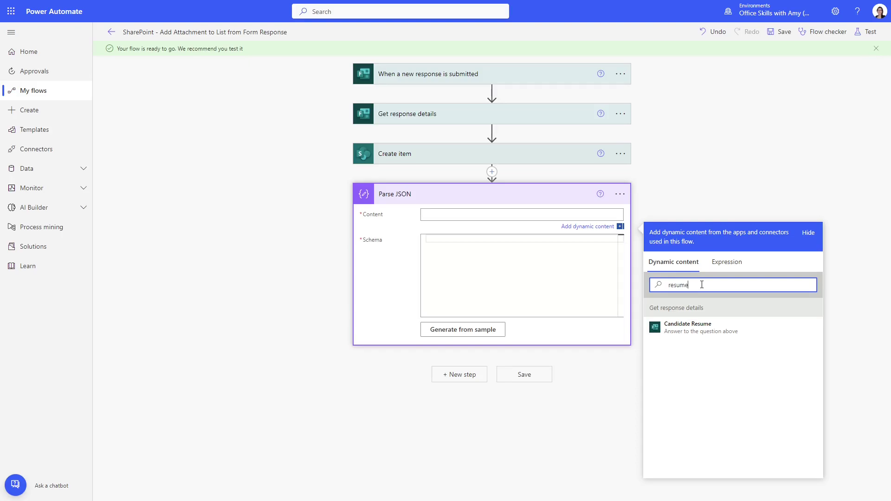
{"action": "left_click", "coordinate": [711, 328]}
Generate the Parse JSON schema from the pasted resume JSON sample
{"action": "left_click", "coordinate": [530, 284]}
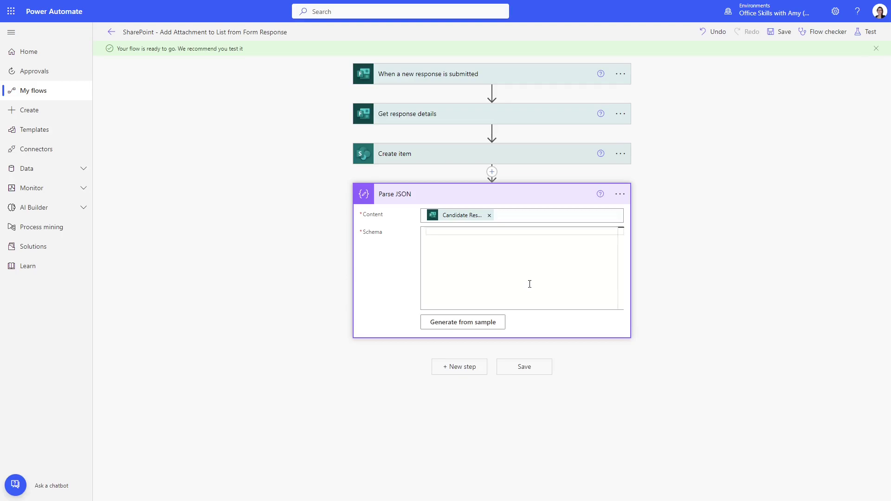
{"action": "left_click", "coordinate": [480, 321]}
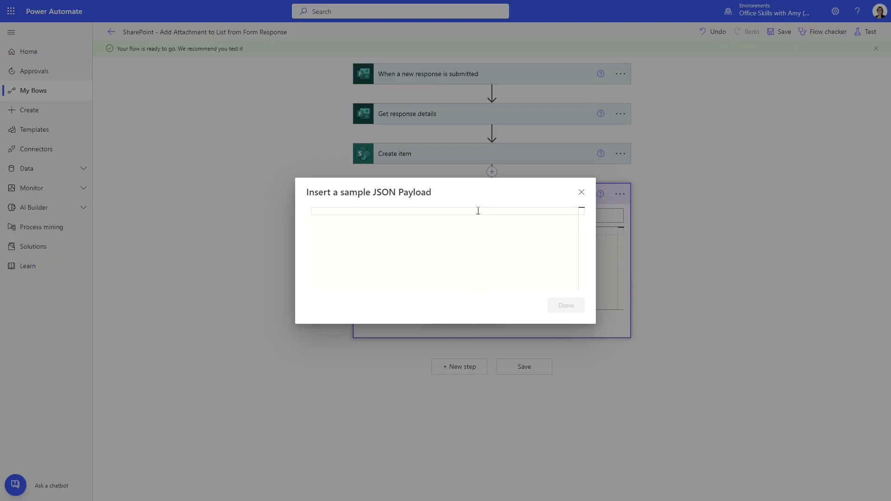
{"action": "key", "text": "ctrl+v"}
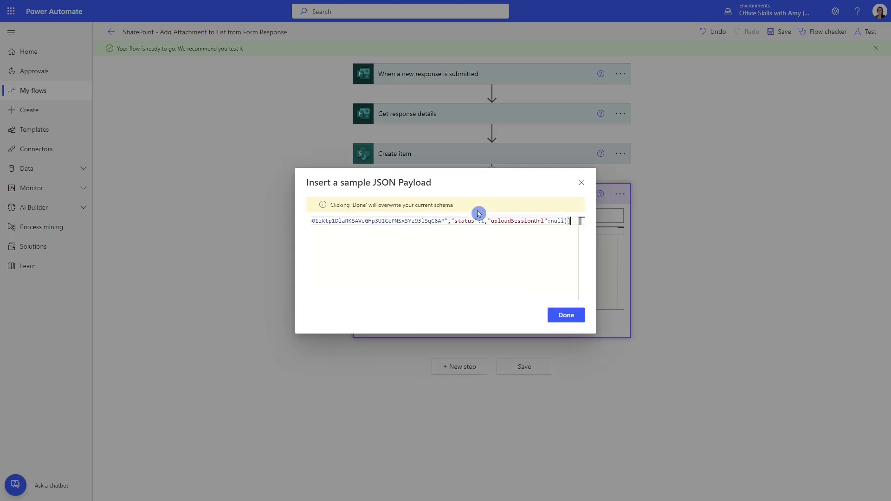
{"action": "left_click", "coordinate": [565, 315]}
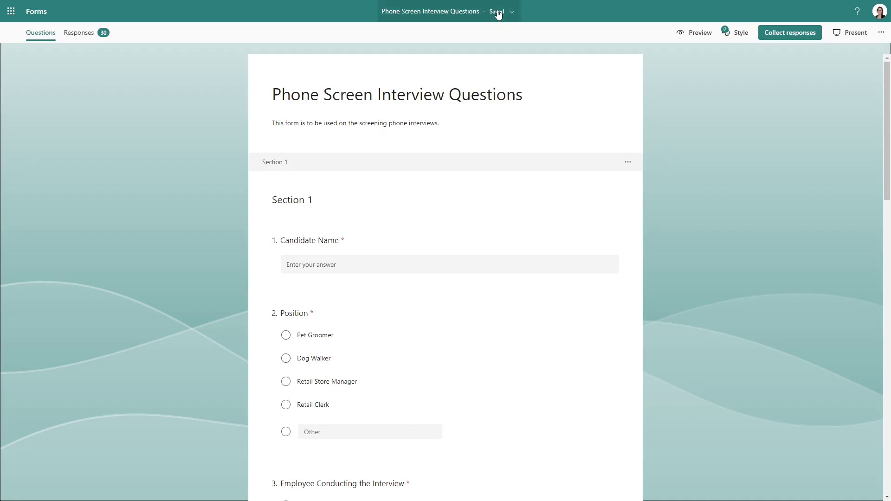
Show the form's title, group and save status to confirm it belongs to Human Resources
{"action": "left_click", "coordinate": [498, 14]}
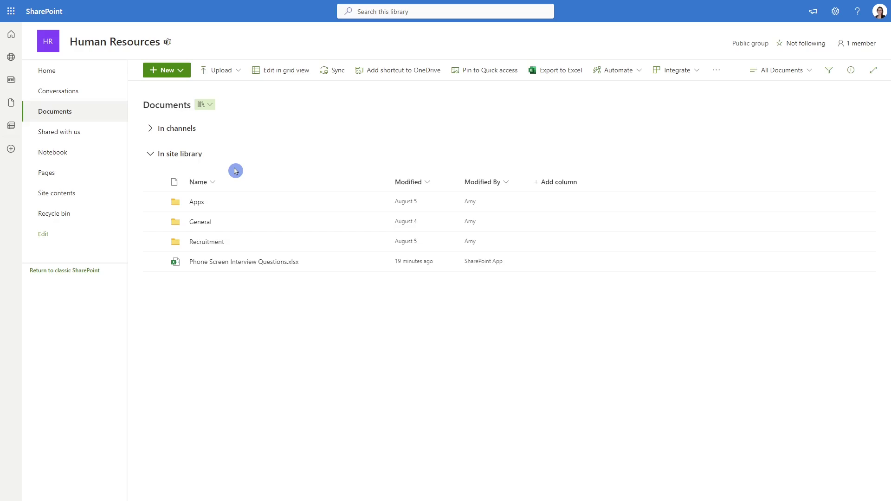
Browse Apps > Microsoft Forms > Phone Screen Interview Questions > Question 1 in the Documents library
{"action": "left_click", "coordinate": [200, 202]}
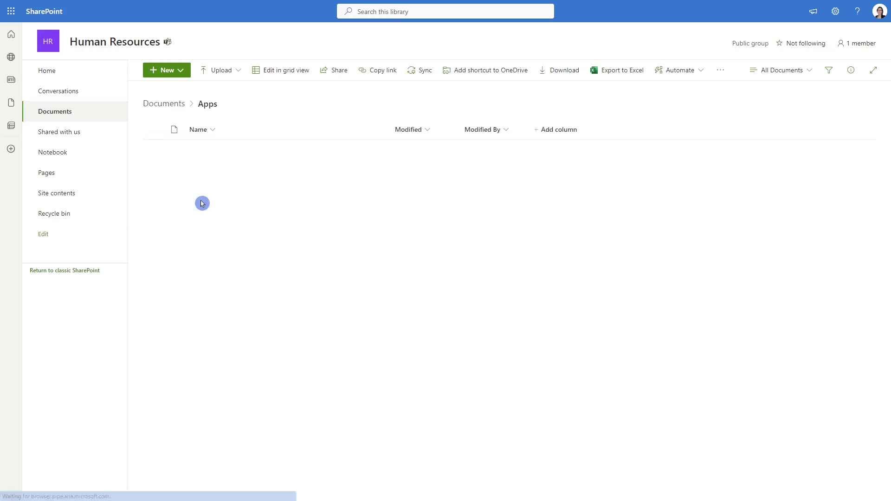
{"action": "left_click", "coordinate": [218, 151]}
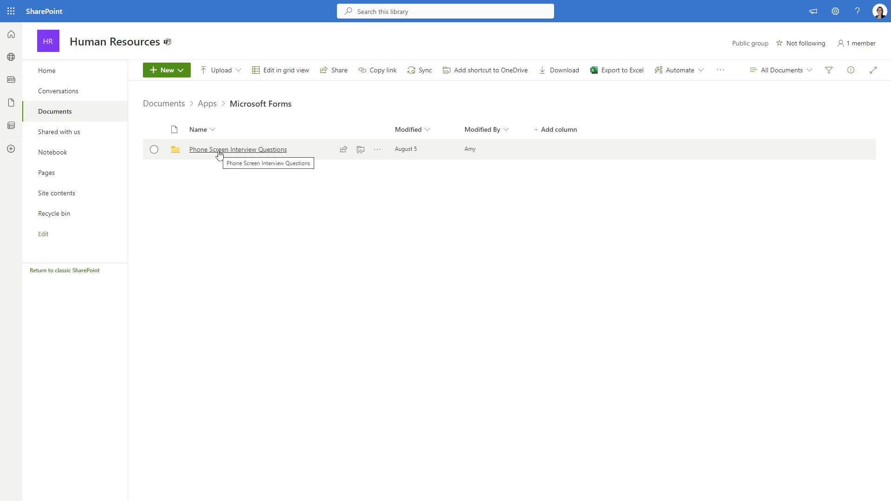
{"action": "left_click", "coordinate": [219, 153]}
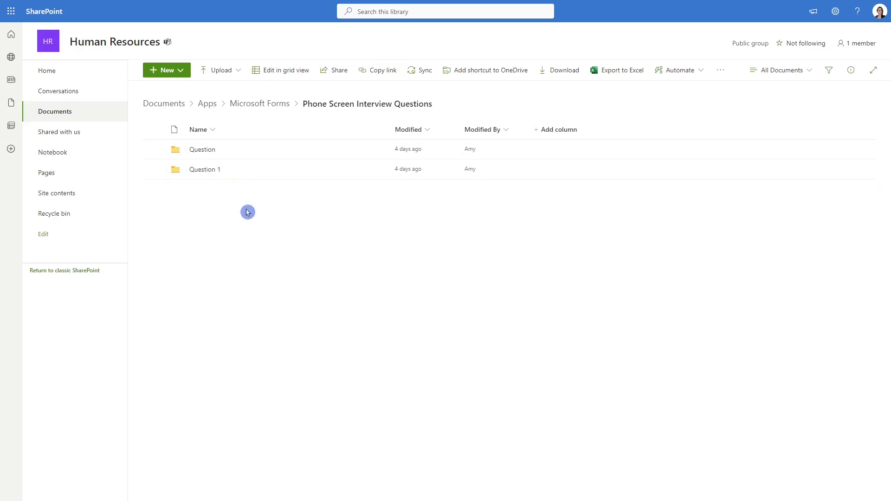
{"action": "left_click", "coordinate": [214, 172]}
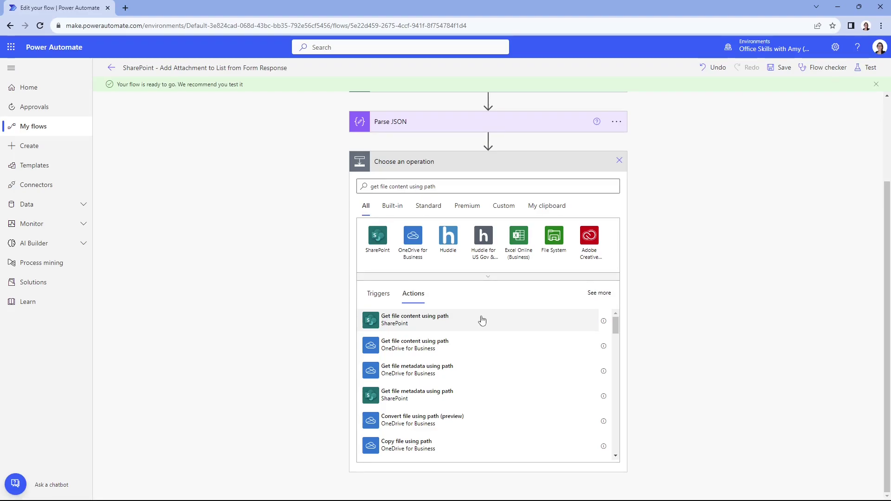
Add Get file content using path on the Human Resources site, picking the test resume in Question 1
{"action": "left_click", "coordinate": [482, 320]}
{"action": "left_click", "coordinate": [477, 290]}
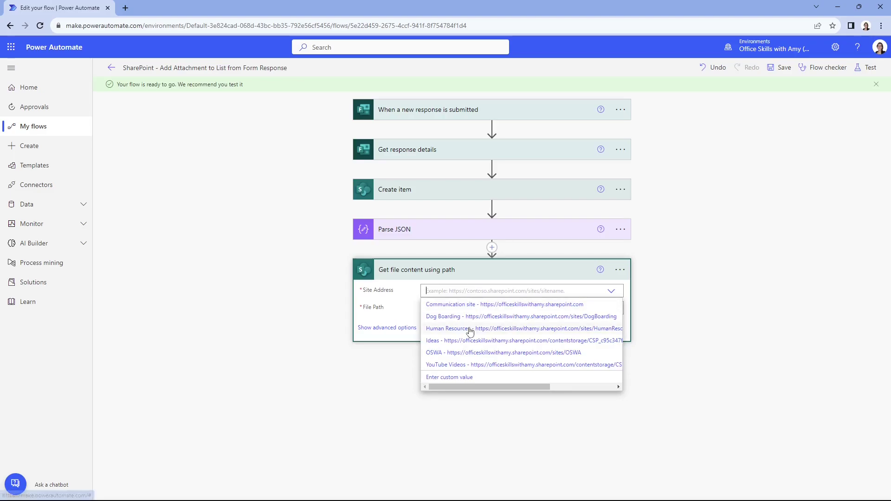
{"action": "left_click", "coordinate": [469, 328]}
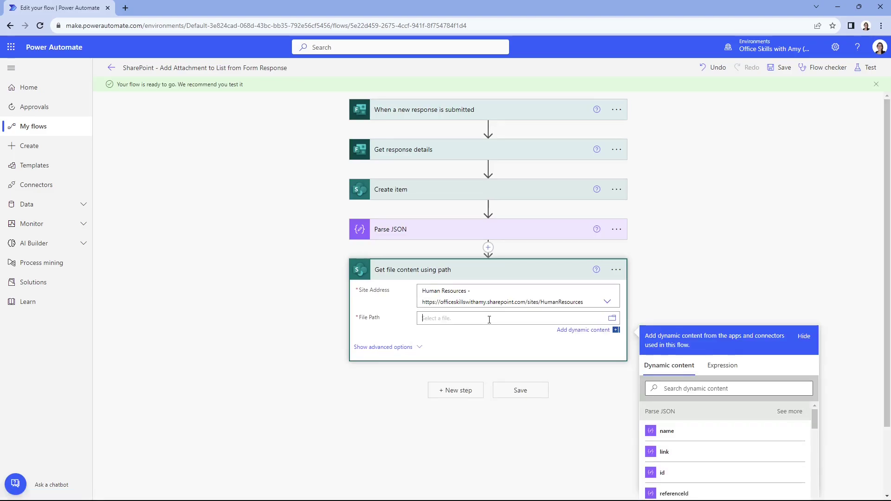
{"action": "left_click", "coordinate": [466, 333]}
{"action": "left_click", "coordinate": [613, 319]}
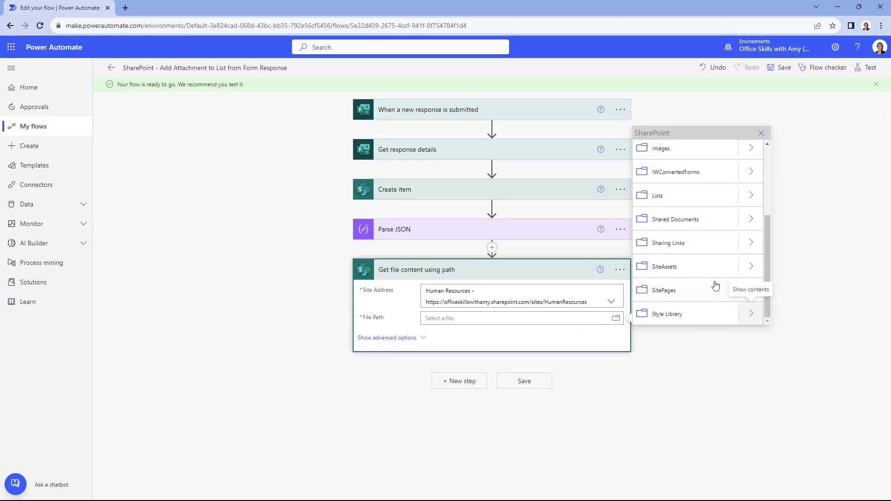
{"action": "left_click", "coordinate": [748, 221]}
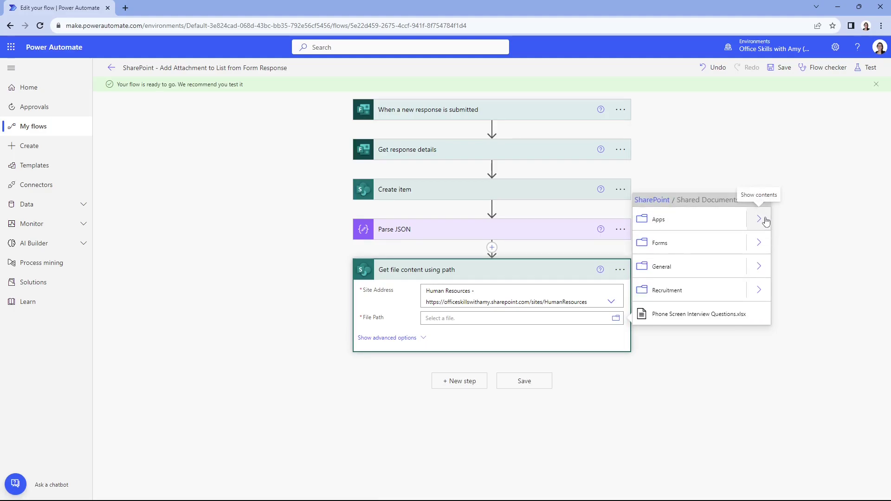
{"action": "left_click", "coordinate": [758, 219]}
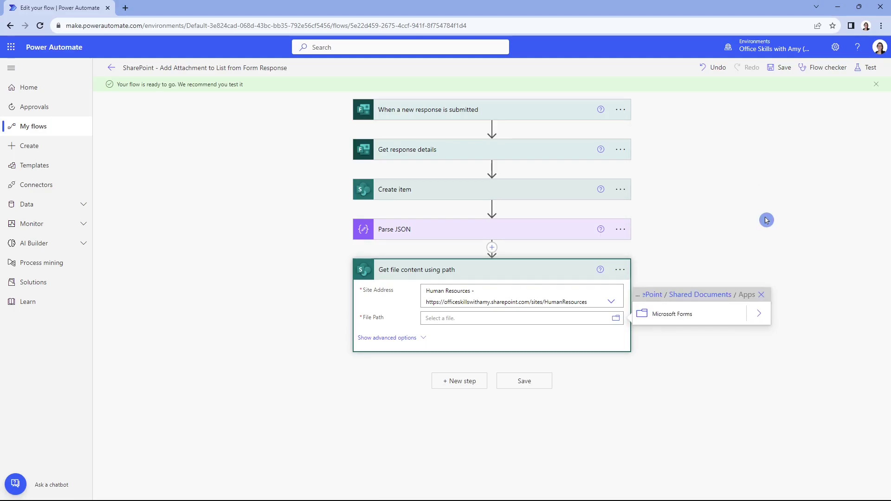
{"action": "left_click", "coordinate": [758, 314]}
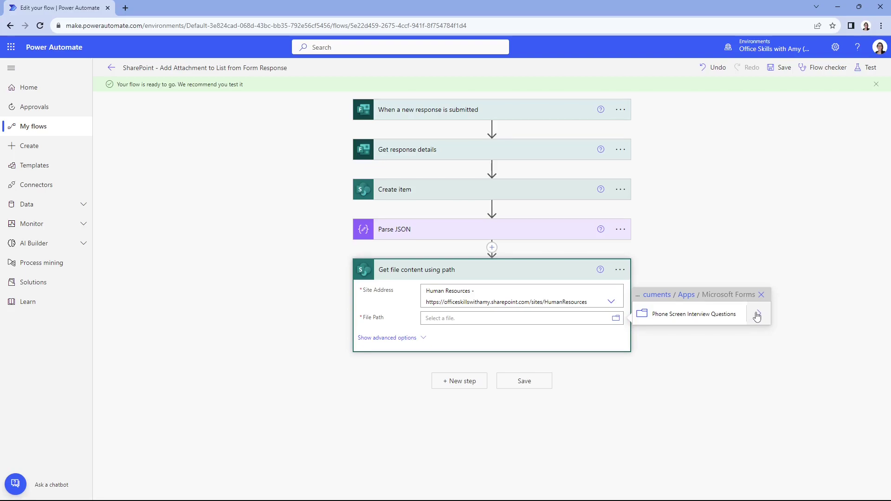
{"action": "left_click", "coordinate": [758, 314]}
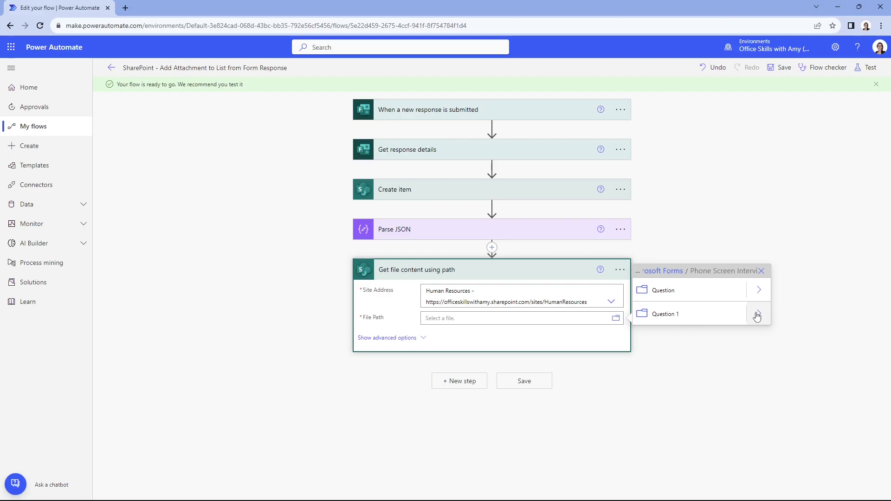
{"action": "left_click", "coordinate": [757, 315]}
{"action": "left_click", "coordinate": [672, 315]}
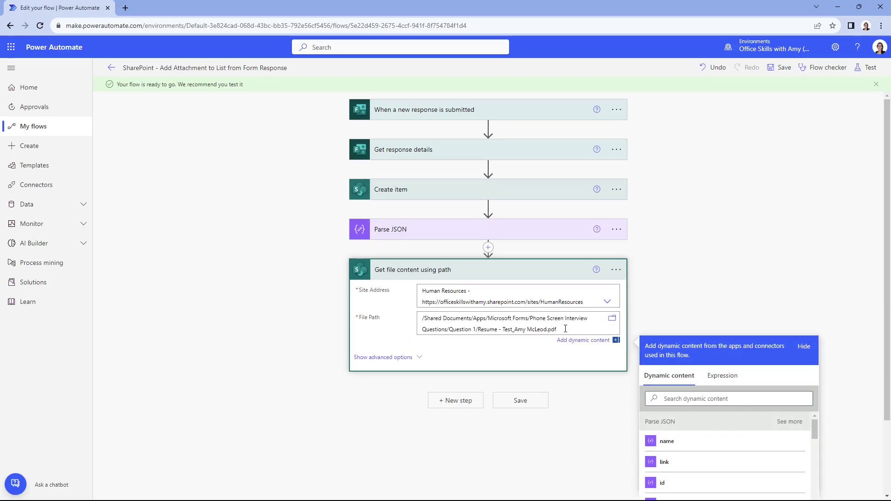
Select the complete file path text, restoring the file name after a trial edit, to copy it
{"action": "left_click_drag", "start_coordinate": [558, 329], "coordinate": [402, 312]}
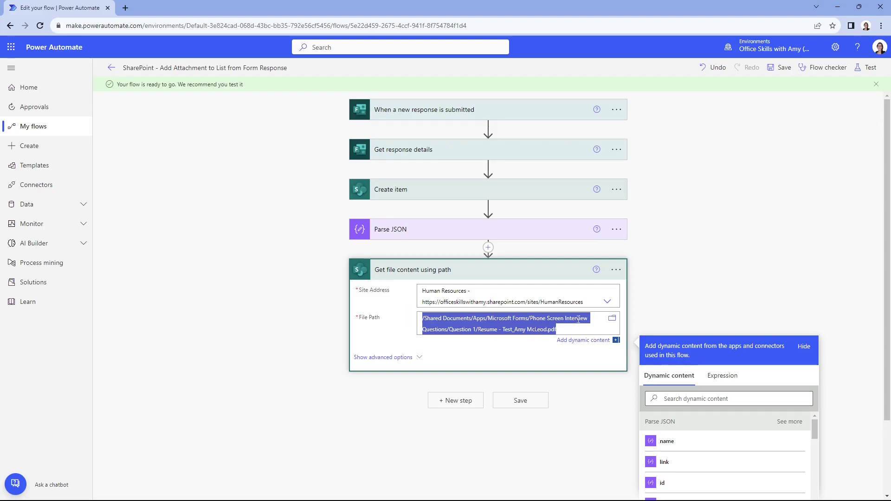
{"action": "key", "text": "End"}
{"action": "left_click_drag", "start_coordinate": [480, 331], "coordinate": [572, 329]}
{"action": "left_click", "coordinate": [566, 328]}
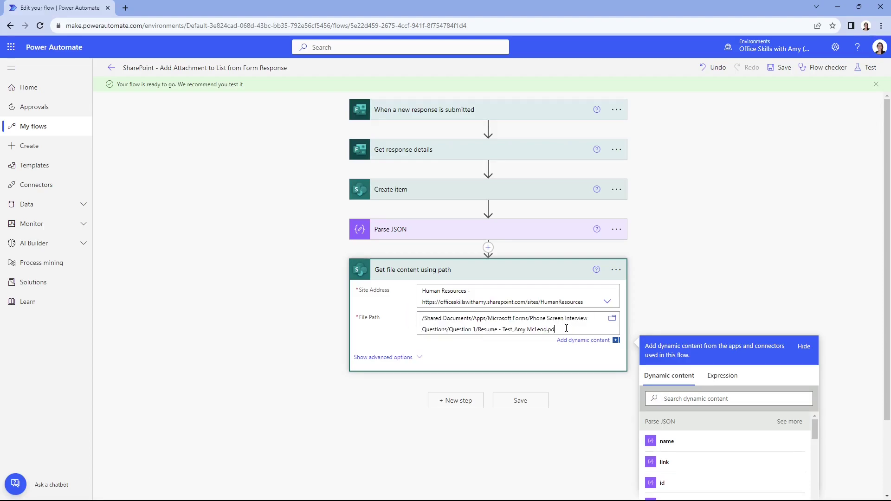
{"action": "key", "text": "Left"}
{"action": "key", "text": "Left"}
{"action": "key", "text": "Left"}
{"action": "key", "text": "BackSpace"}
{"action": "key", "text": "BackSpace"}
{"action": "key", "text": "BackSpace"}
{"action": "key", "text": "BackSpace"}
{"action": "key", "text": "BackSpace"}
{"action": "key", "text": "BackSpace"}
{"action": "key", "text": "BackSpace"}
{"action": "key", "text": "BackSpace"}
{"action": "key", "text": "BackSpace"}
{"action": "key", "text": "BackSpace"}
{"action": "key", "text": "BackSpace"}
{"action": "key", "text": "BackSpace"}
{"action": "key", "text": "BackSpace"}
{"action": "key", "text": "BackSpace"}
{"action": "key", "text": "BackSpace"}
{"action": "key", "text": "BackSpace"}
{"action": "key", "text": "BackSpace"}
{"action": "key", "text": "BackSpace"}
{"action": "key", "text": "BackSpace"}
{"action": "key", "text": "BackSpace"}
{"action": "key", "text": "ctrl+z"}
{"action": "left_click_drag", "start_coordinate": [565, 328], "coordinate": [372, 317]}
{"action": "key", "text": "ctrl+c"}
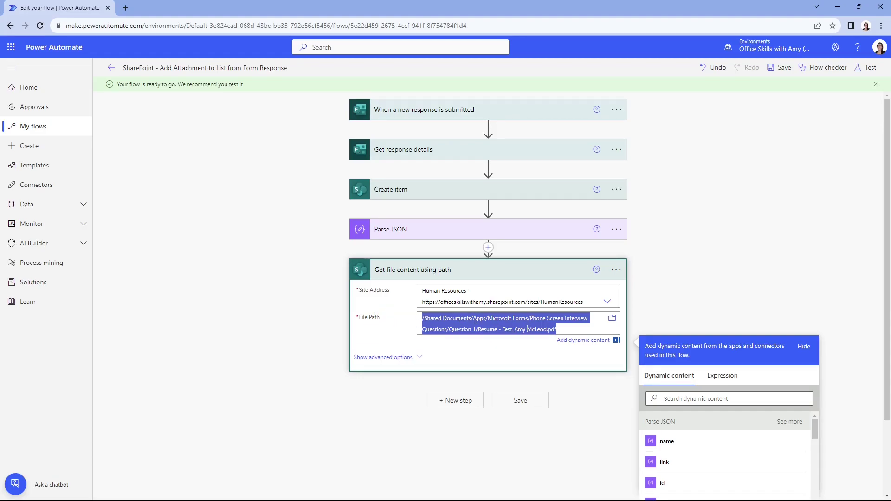
{"action": "left_click", "coordinate": [558, 330]}
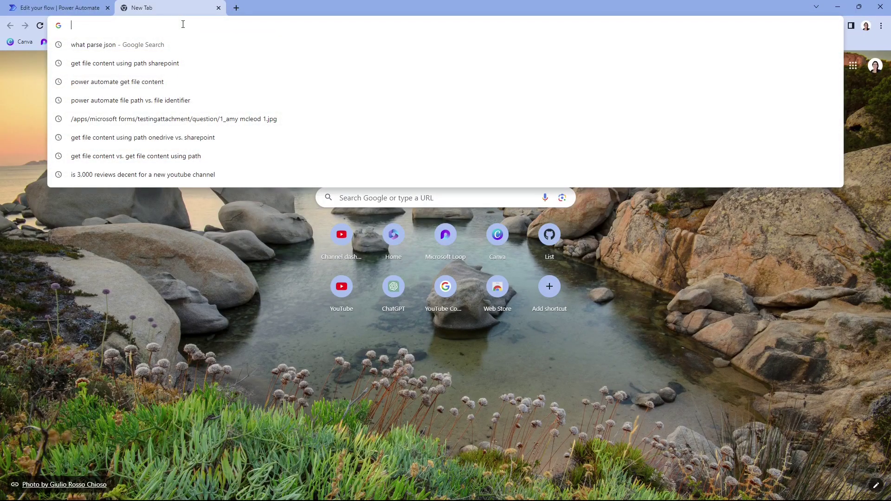
Paste the path in the new tab, delete the file name, and select the Question 1 folder path
{"action": "key", "text": "ctrl+v"}
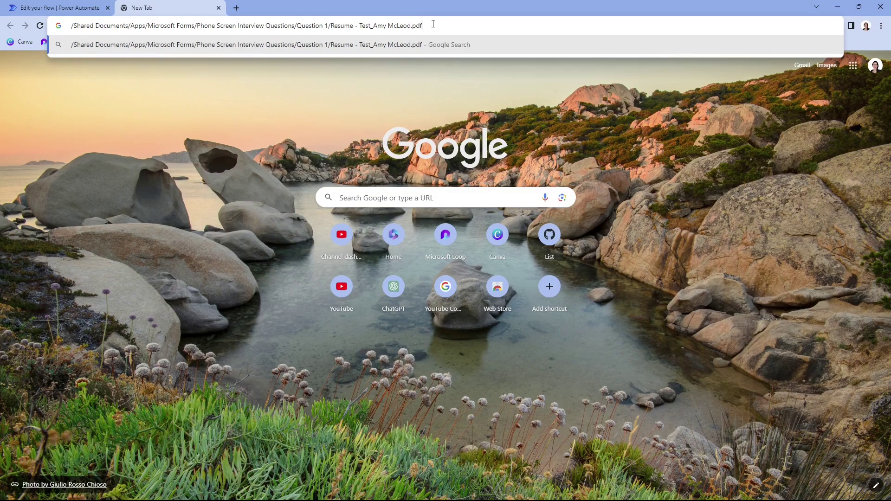
{"action": "left_click_drag", "start_coordinate": [433, 24], "coordinate": [333, 33]}
{"action": "key", "text": "BackSpace"}
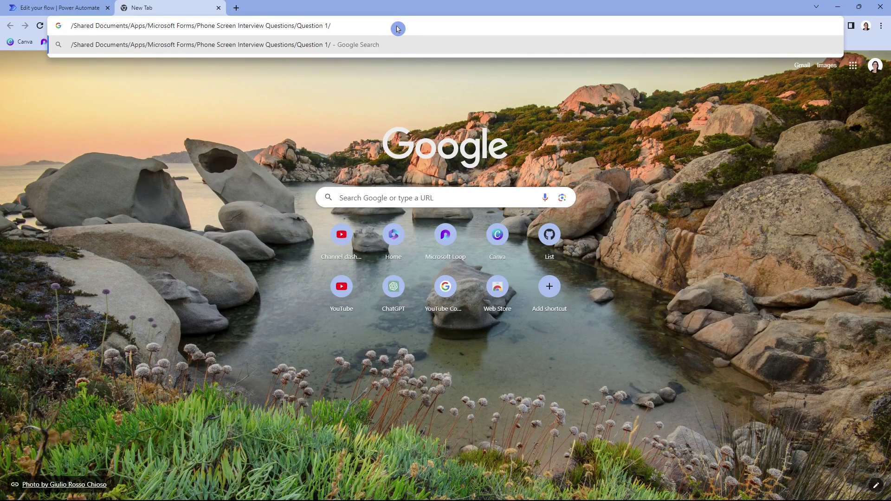
{"action": "key", "text": "ctrl+a"}
{"action": "key", "text": "ctrl+c"}
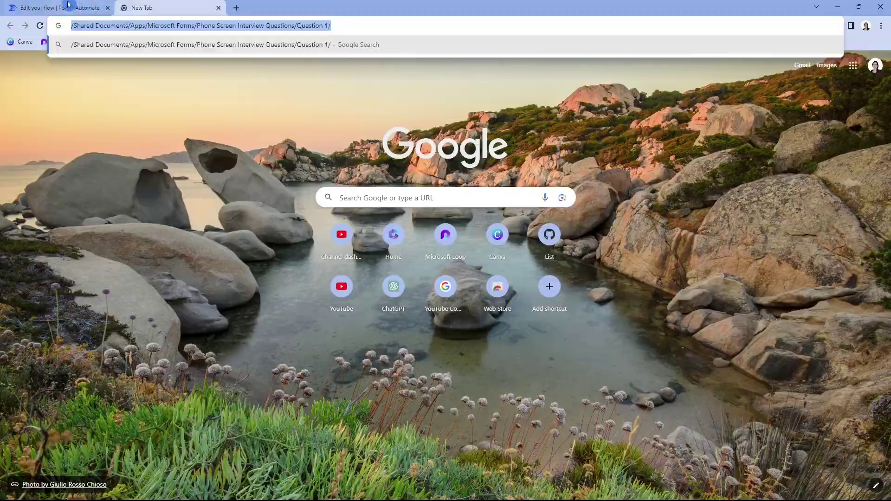
{"action": "left_click", "coordinate": [103, 11]}
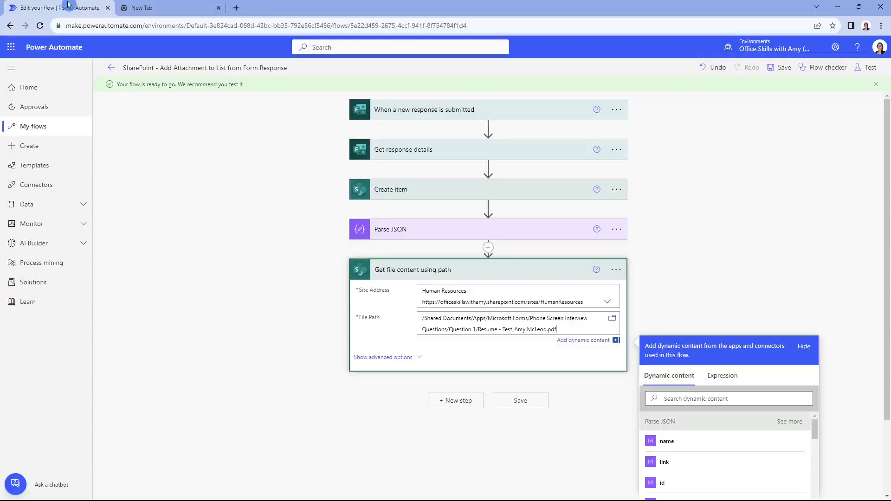
Replace File Path with the Question 1 folder path followed by first(body('Parse_JSON'))?['name']
{"action": "left_click", "coordinate": [344, 386]}
{"action": "left_click_drag", "start_coordinate": [583, 329], "coordinate": [400, 313]}
{"action": "key", "text": "BackSpace"}
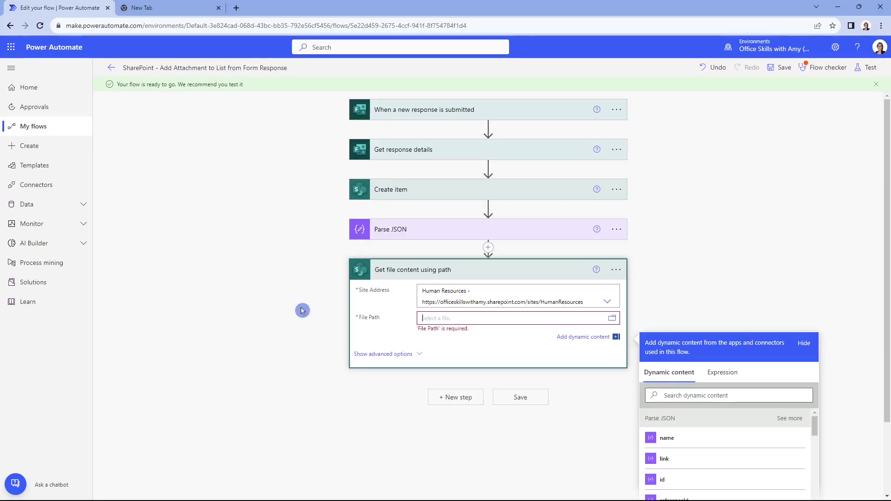
{"action": "key", "text": "ctrl+v"}
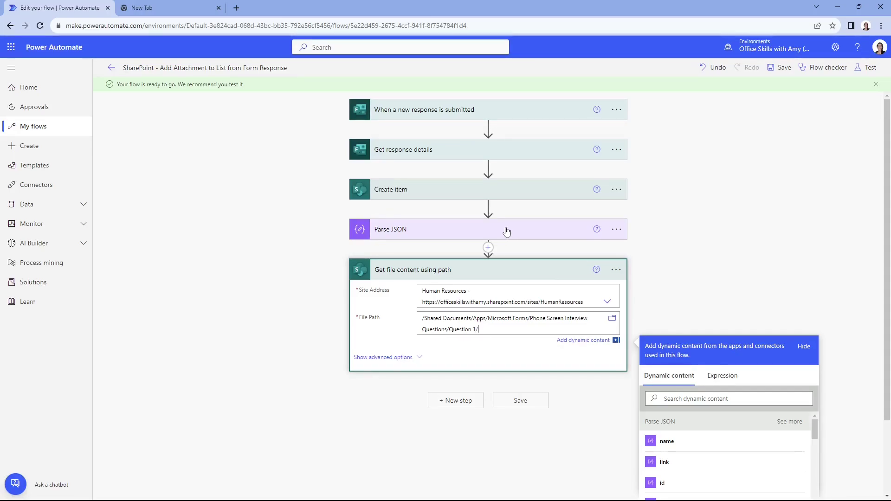
{"action": "left_click", "coordinate": [730, 385]}
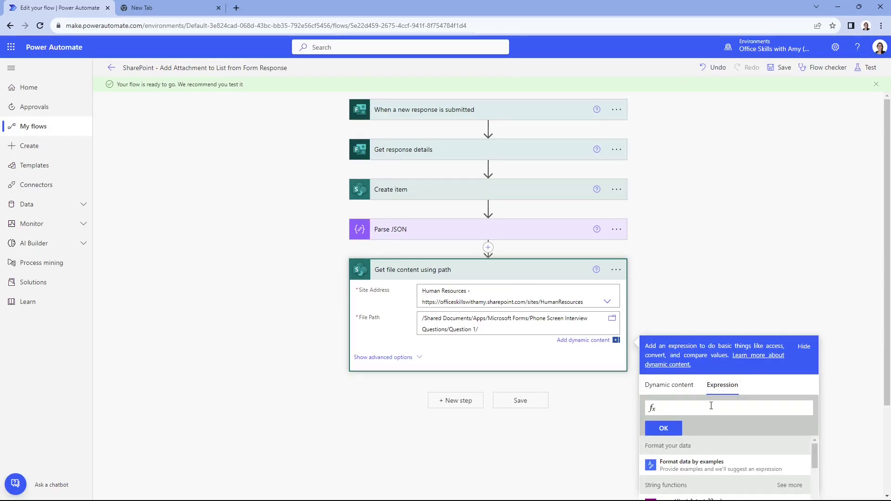
{"action": "type", "text": "first(body('Parse_JSON'))?['name']"}
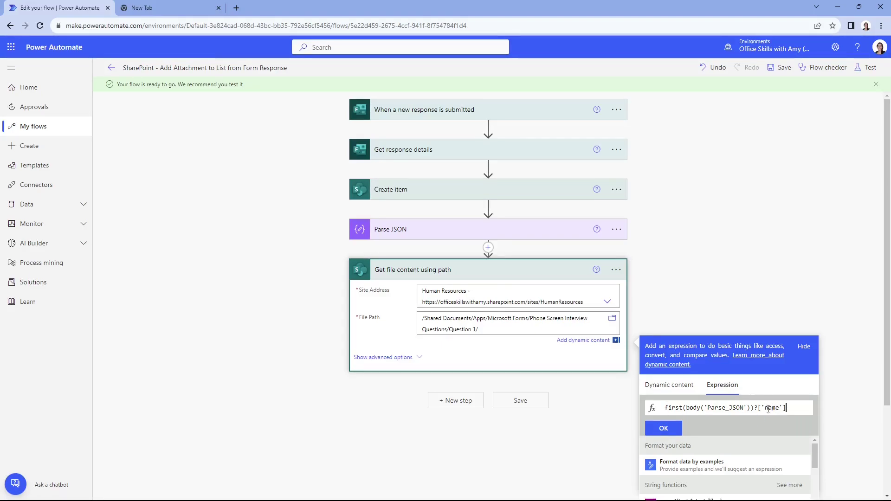
{"action": "left_click", "coordinate": [673, 429]}
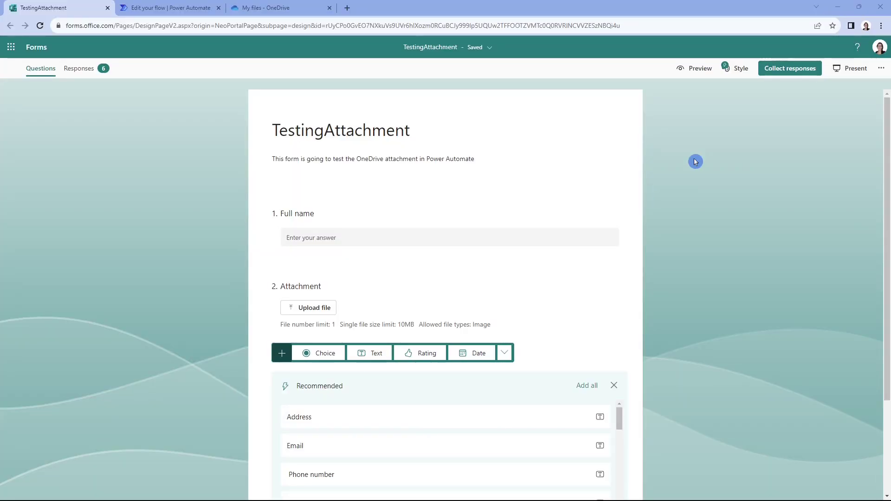
Show the TestingAttachment form's title and its save status (last saved 2 hours ago)
{"action": "left_click", "coordinate": [462, 52]}
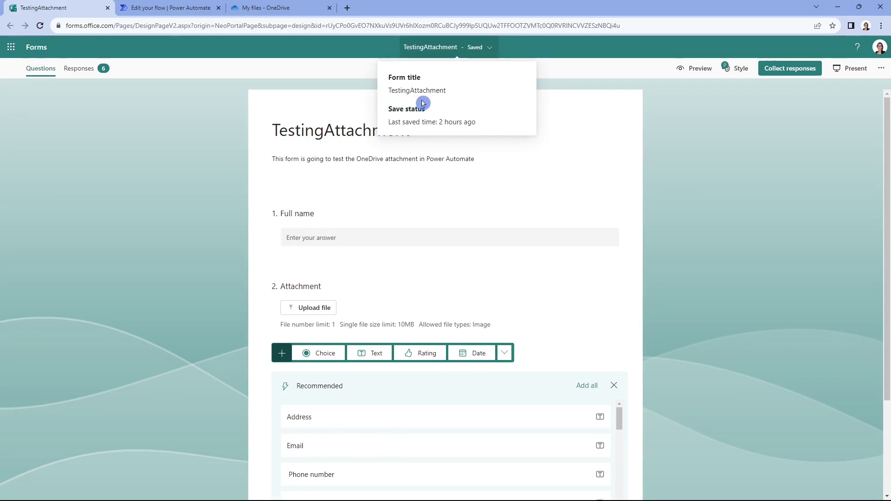
Browse OneDrive My files through Apps > Microsoft Forms > TestingAttachment > Question to find the uploaded image
{"action": "left_click", "coordinate": [286, 6]}
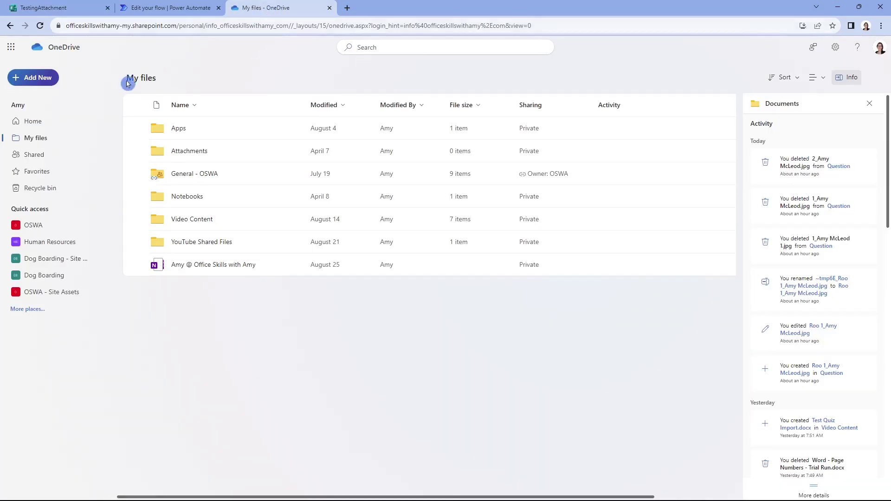
{"action": "left_click", "coordinate": [176, 130]}
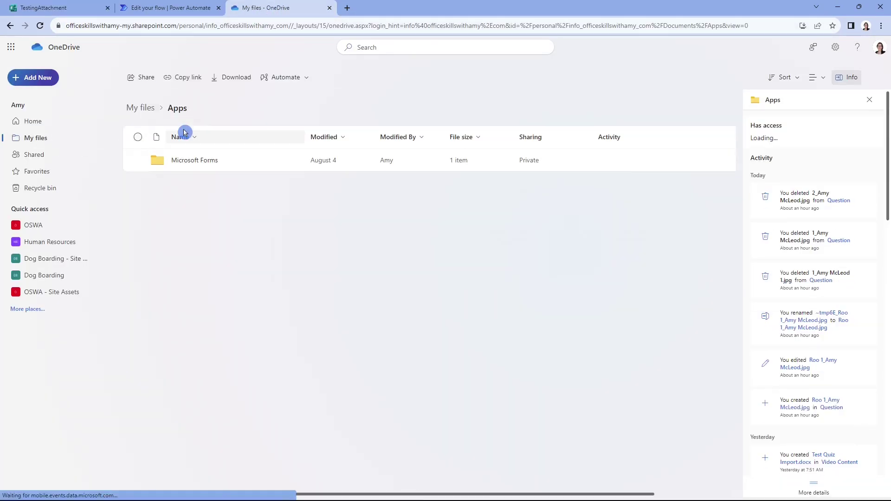
{"action": "left_click", "coordinate": [191, 158]}
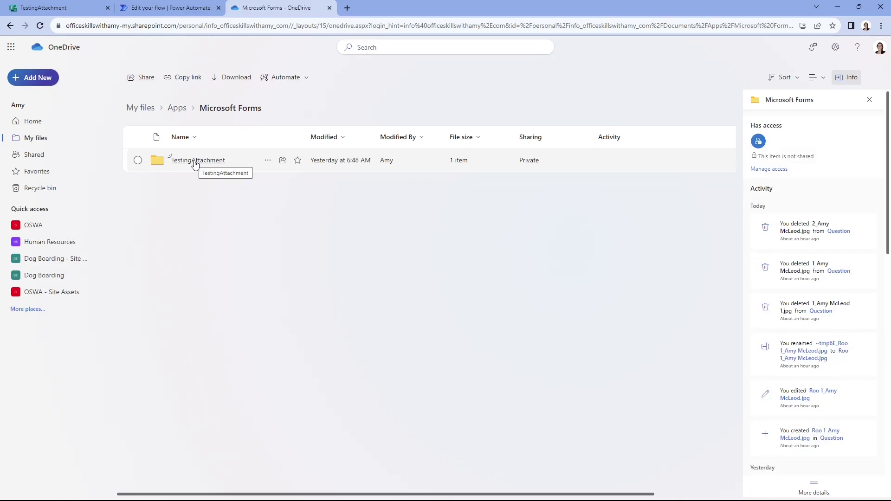
{"action": "left_click", "coordinate": [194, 163]}
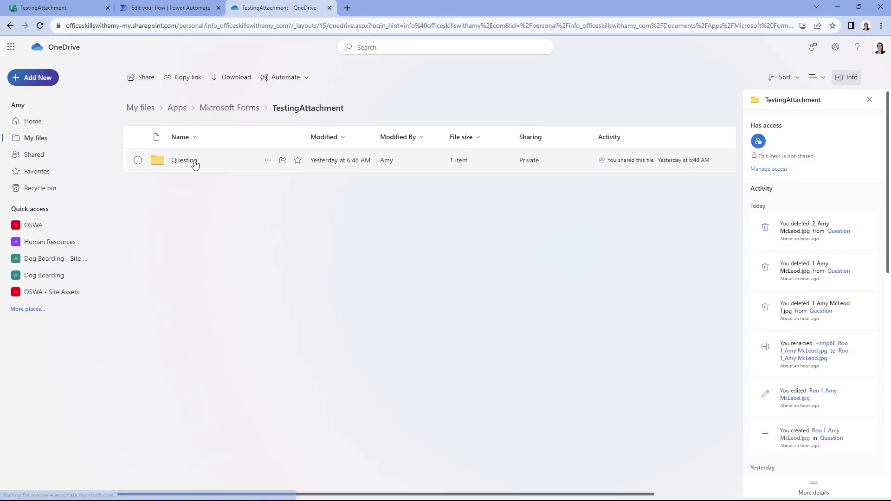
{"action": "left_click", "coordinate": [196, 194]}
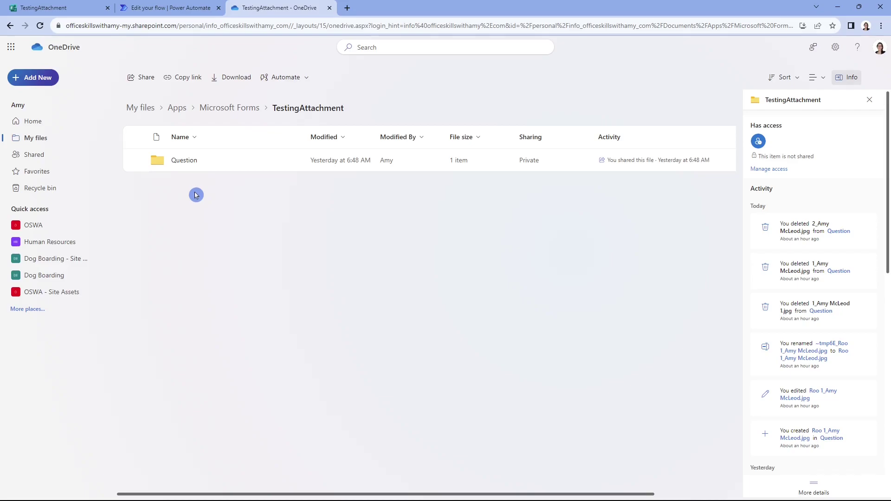
{"action": "left_click", "coordinate": [188, 161]}
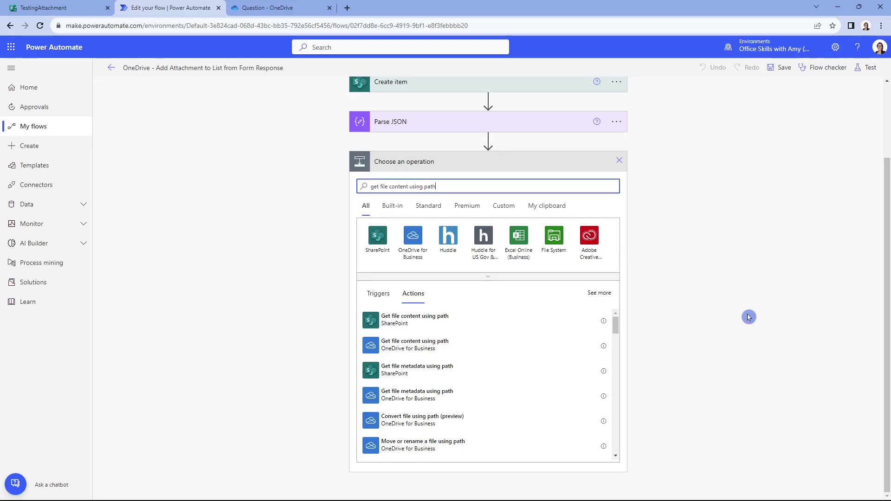
Add OneDrive Get file content using path, pointing File Path at the image in Apps/Microsoft Forms/TestingAttachment/Question
{"action": "left_click", "coordinate": [457, 352]}
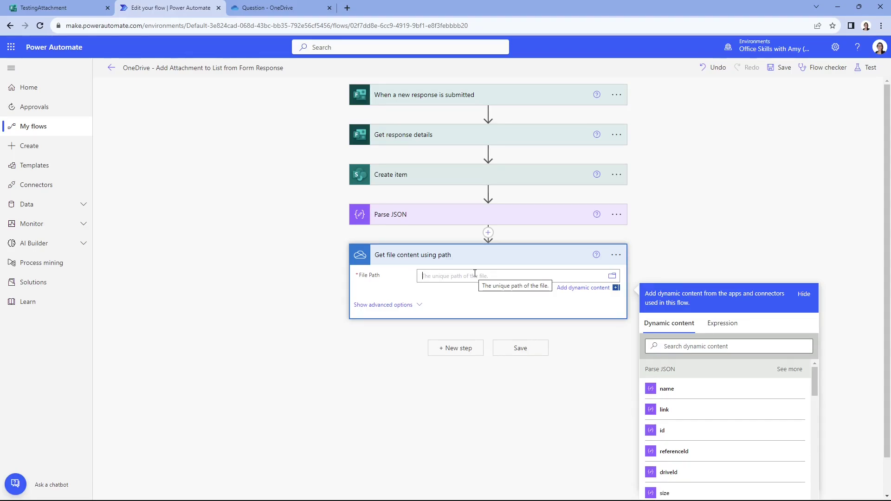
{"action": "left_click", "coordinate": [626, 332]}
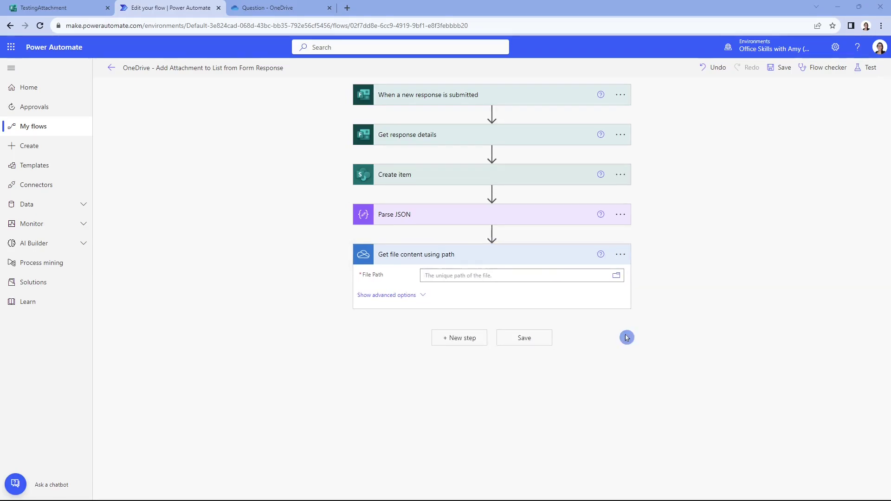
{"action": "left_click", "coordinate": [616, 276]}
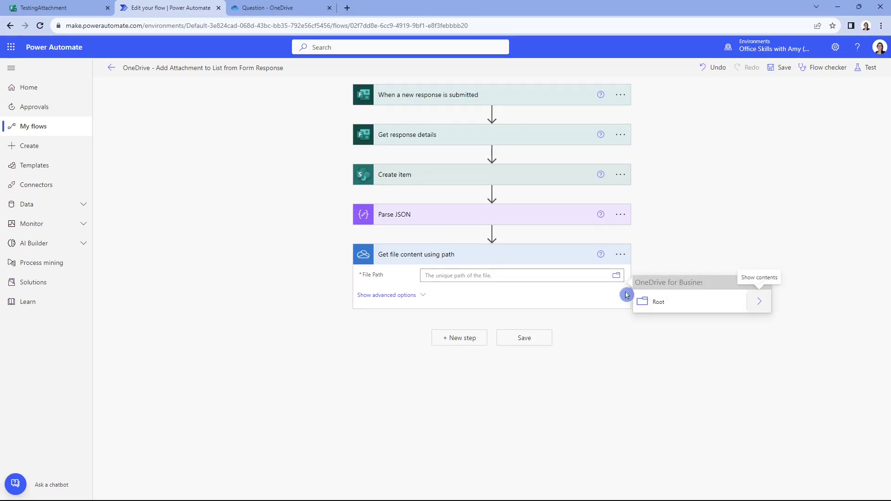
{"action": "left_click", "coordinate": [759, 301]}
{"action": "left_click", "coordinate": [760, 302]}
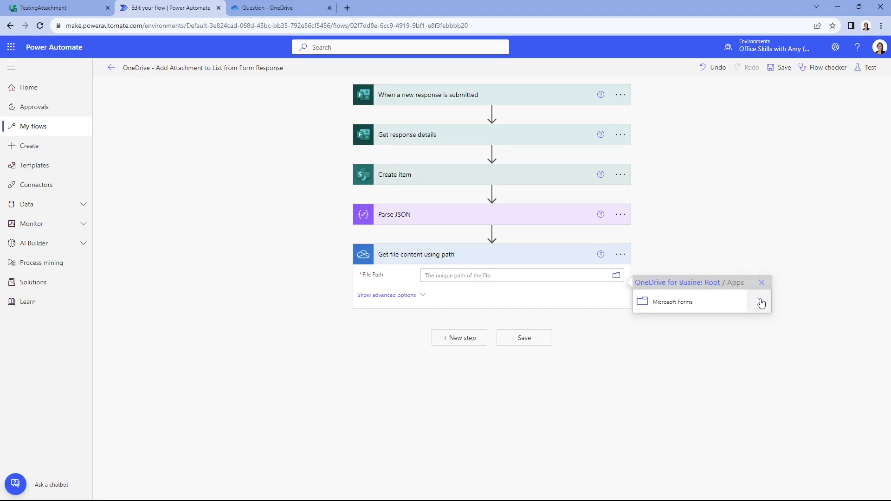
{"action": "left_click", "coordinate": [760, 302]}
{"action": "left_click", "coordinate": [761, 302]}
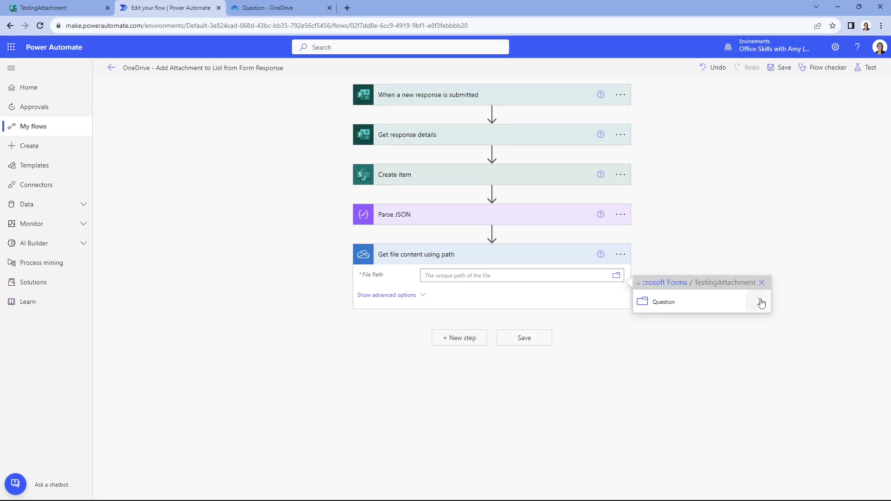
{"action": "left_click", "coordinate": [761, 303]}
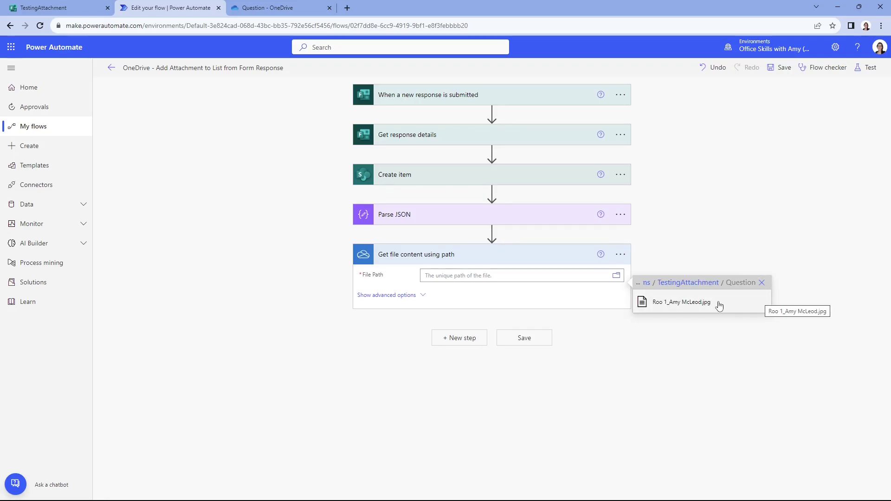
{"action": "left_click", "coordinate": [708, 302]}
{"action": "left_click_drag", "start_coordinate": [472, 286], "coordinate": [384, 274]}
{"action": "key", "text": "ctrl+c"}
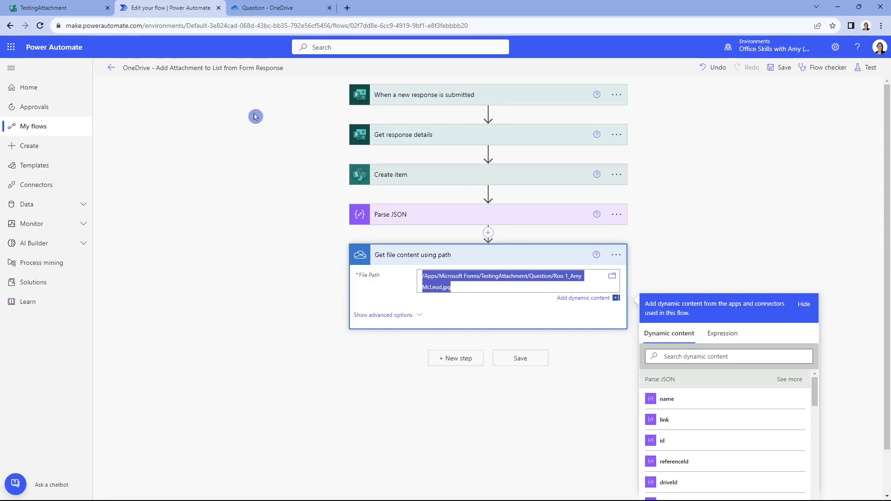
In a new tab's address bar, trim the file name off the path to get the encoded Question/ folder URL
{"action": "left_click", "coordinate": [347, 8]}
{"action": "key", "text": "ctrl+v"}
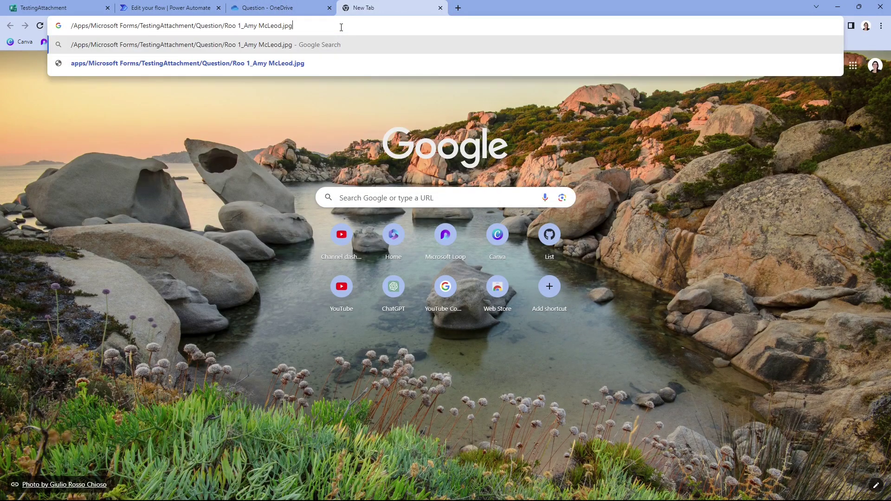
{"action": "left_click_drag", "start_coordinate": [307, 31], "coordinate": [355, 24]}
{"action": "key", "text": "BackSpace"}
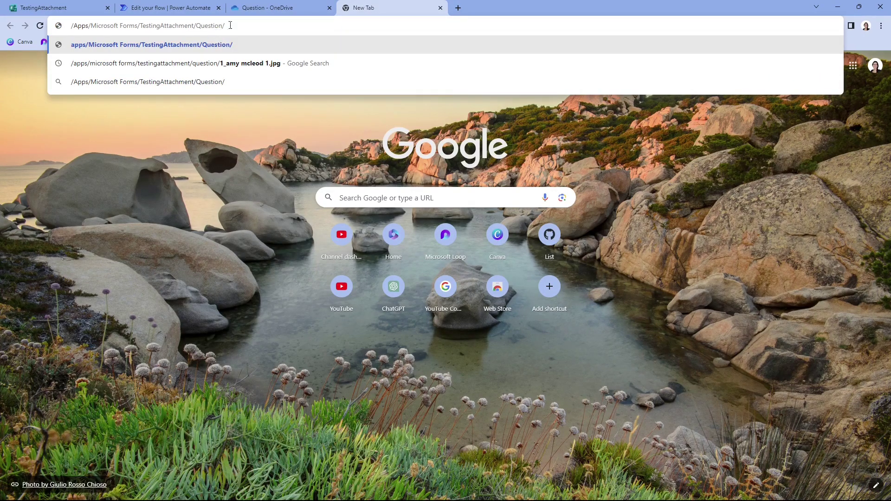
{"action": "left_click_drag", "start_coordinate": [252, 25], "coordinate": [52, 25]}
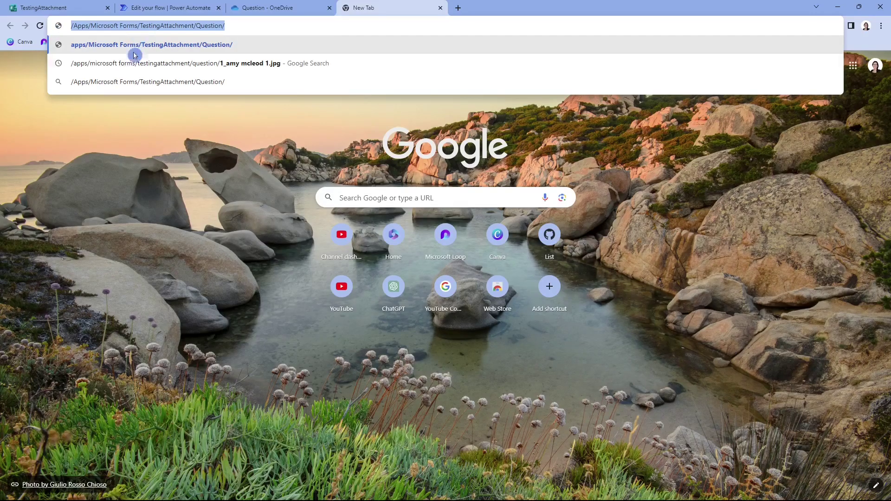
Clear the File Path field of the Get file content using path step
{"action": "left_click", "coordinate": [184, 8]}
{"action": "left_click", "coordinate": [521, 284]}
{"action": "key", "text": "ctrl+a"}
{"action": "key", "text": "BackSpace"}
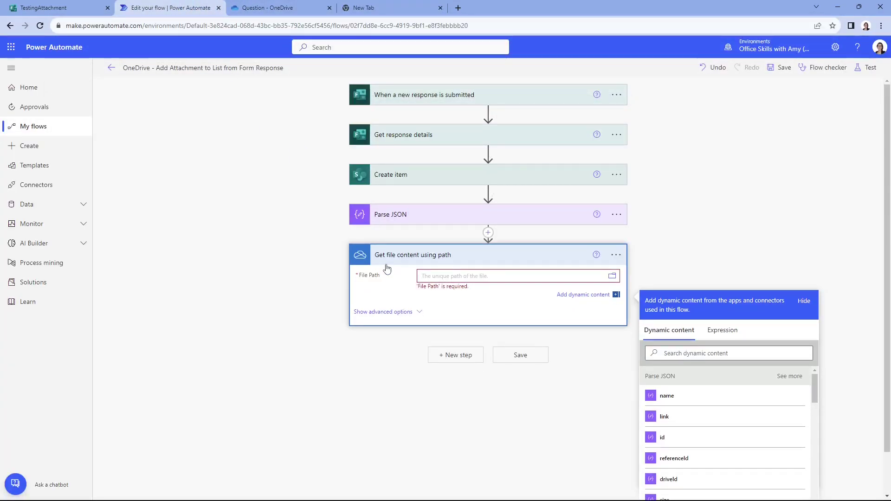
Set File Path to the encoded folder path plus the first(body('Parse_JSON'))?['name'] expression
{"action": "type", "text": "http://apps/Microsoft%20Forms/TestingAttachment/Question/"}
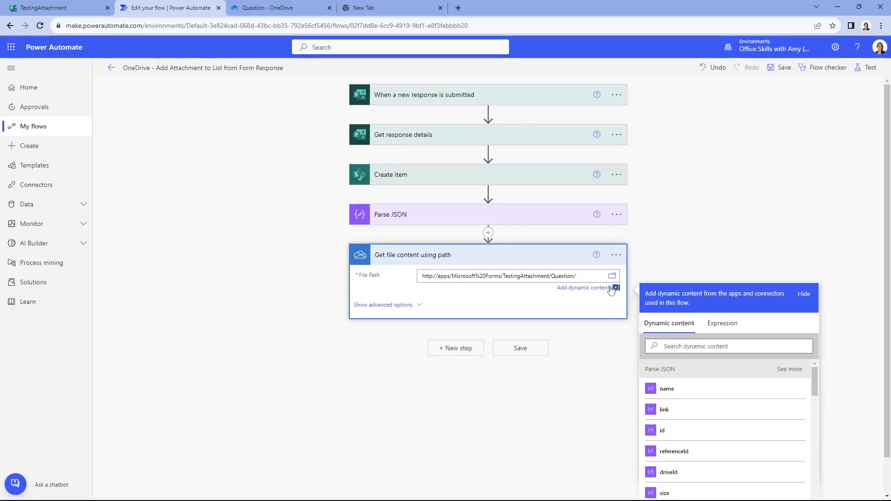
{"action": "left_click", "coordinate": [709, 327]}
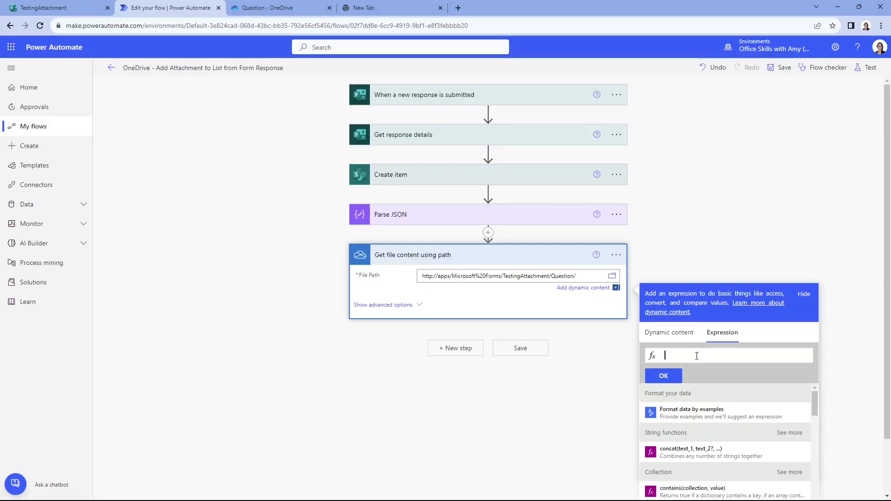
{"action": "type", "text": "first(body('Parse_JSON'))?['name']"}
{"action": "left_click", "coordinate": [704, 375]}
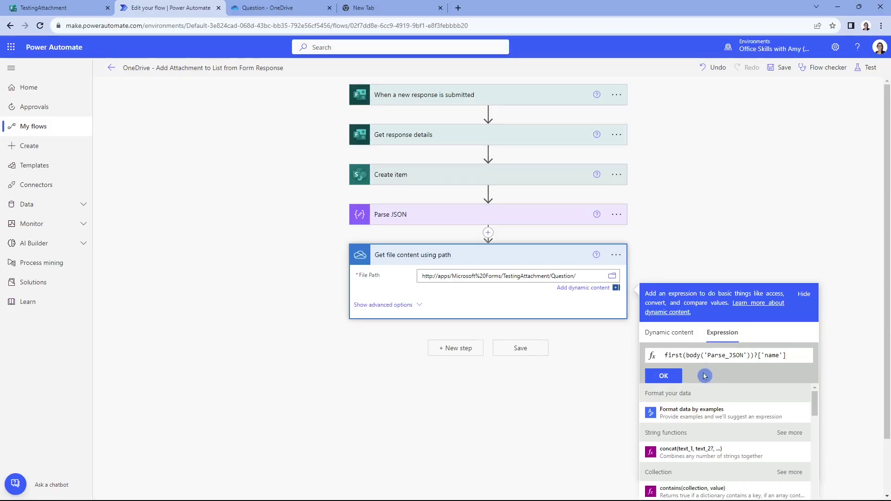
{"action": "left_click", "coordinate": [775, 365]}
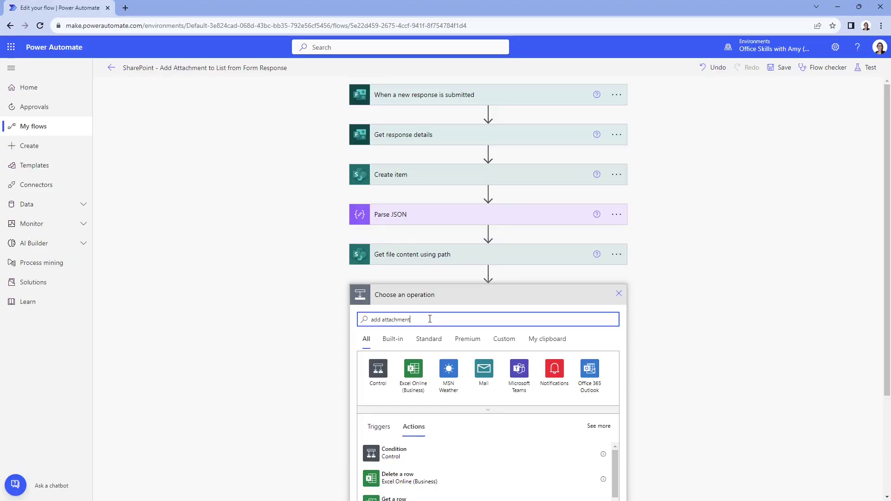
Add a SharePoint Add attachment step and copy the site address from the Create item step
{"action": "scroll", "coordinate": [598, 332], "scroll_direction": "down", "scroll_amount": 1}
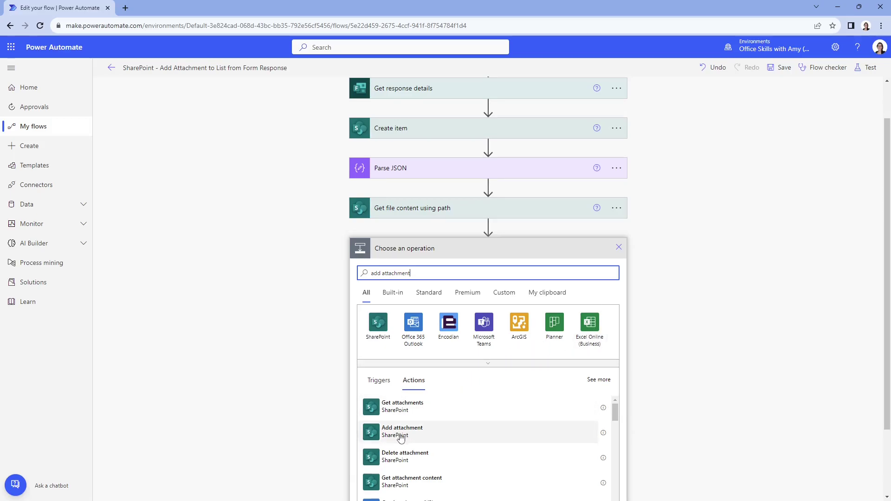
{"action": "left_click", "coordinate": [436, 432]}
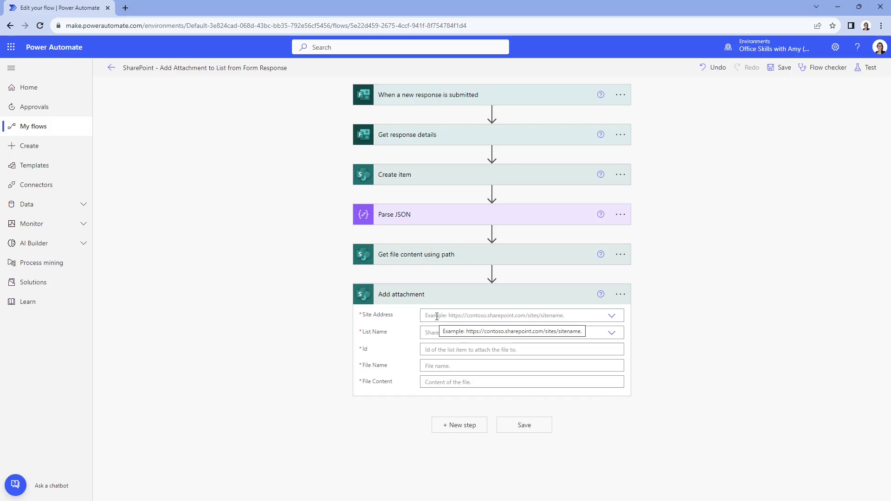
{"action": "left_click", "coordinate": [437, 316]}
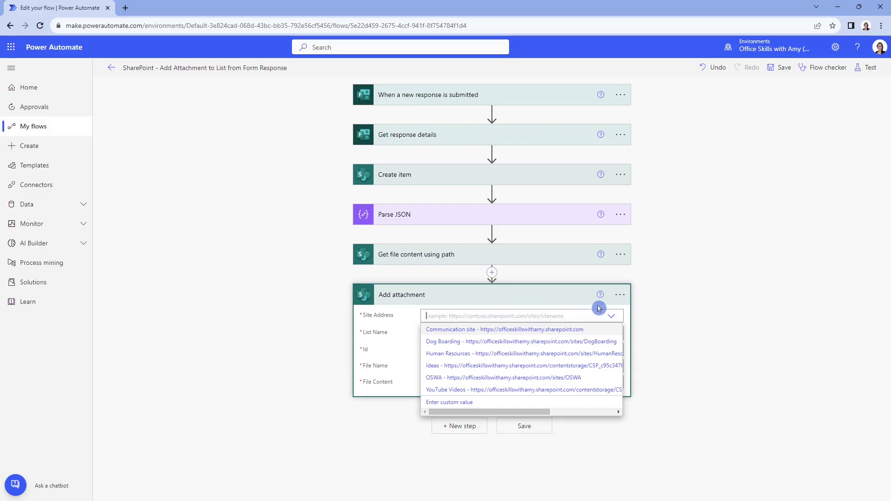
{"action": "left_click", "coordinate": [451, 180]}
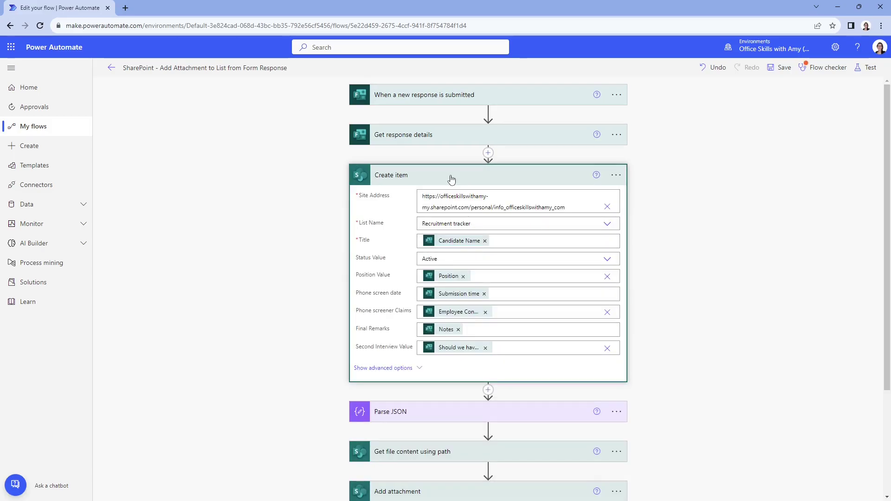
{"action": "left_click_drag", "start_coordinate": [575, 207], "coordinate": [395, 197]}
{"action": "key", "text": "ctrl+c"}
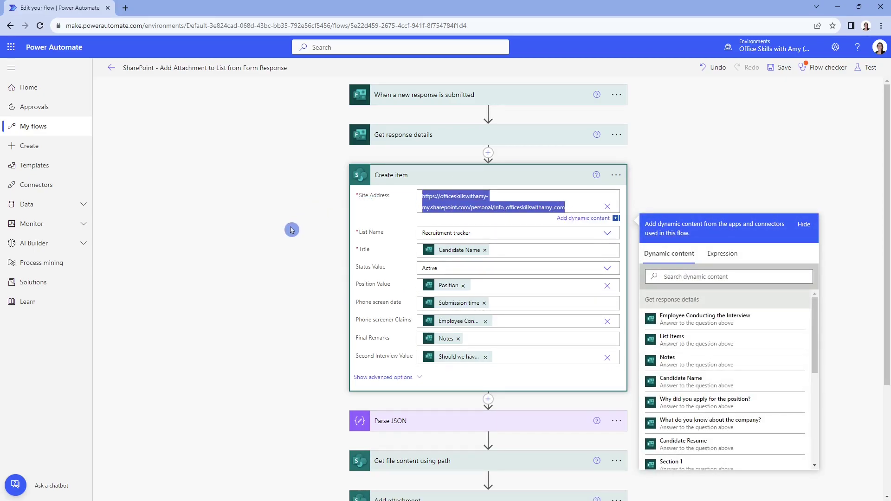
{"action": "left_click", "coordinate": [370, 225]}
Enter the personal OneDrive site URL as a custom Site Address for Add attachment
{"action": "scroll", "coordinate": [369, 417], "scroll_direction": "down", "scroll_amount": 3}
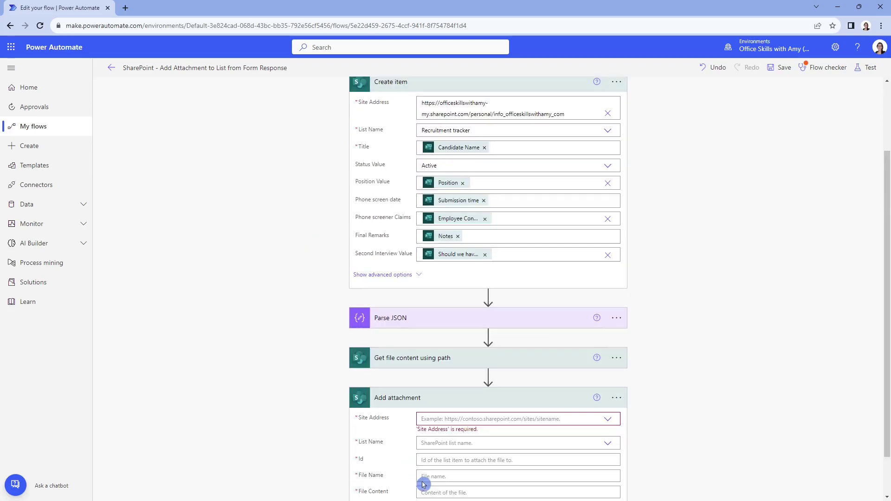
{"action": "scroll", "coordinate": [371, 408], "scroll_direction": "down", "scroll_amount": 2}
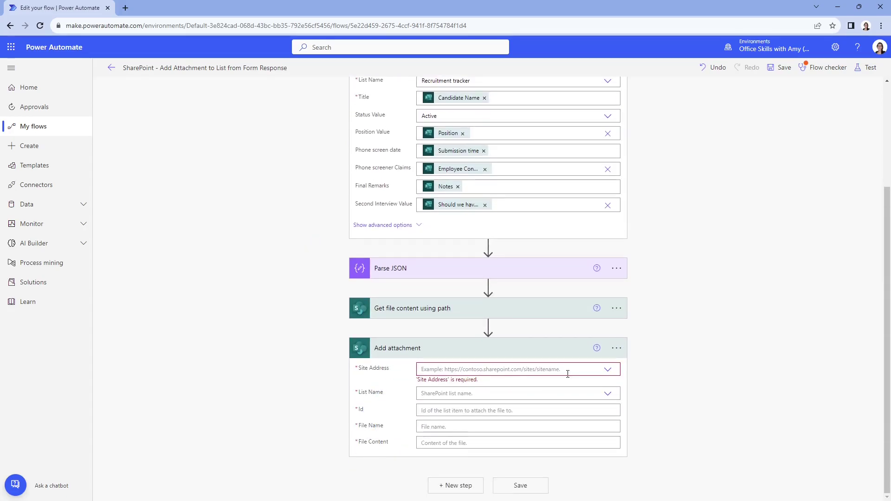
{"action": "left_click", "coordinate": [612, 372]}
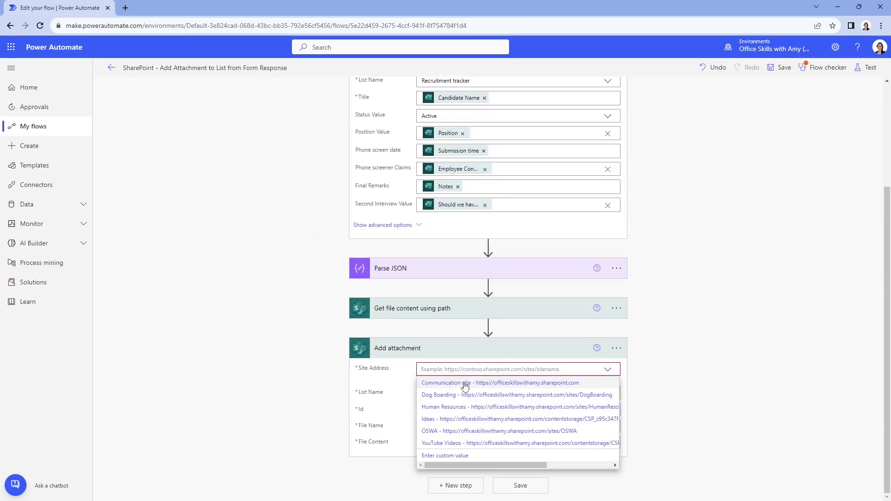
{"action": "left_click", "coordinate": [445, 456]}
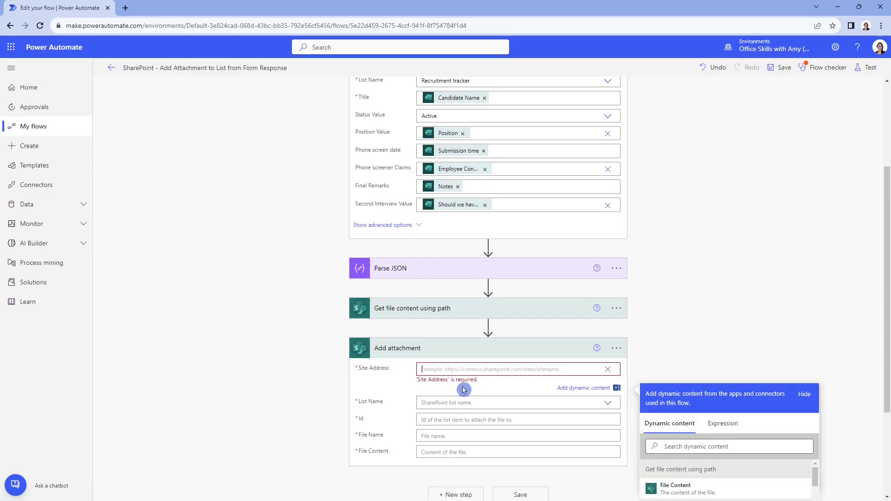
{"action": "key", "text": "ctrl+v"}
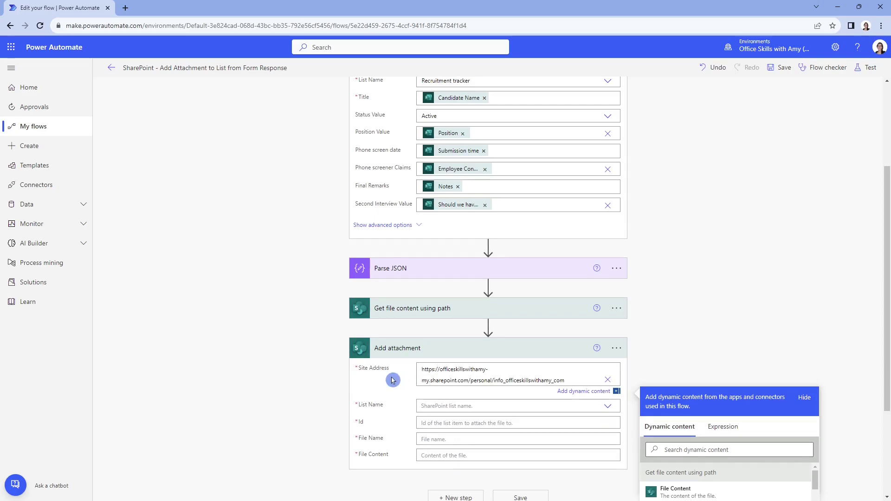
Set Add attachment's List Name to Recruitment tracker and its Id to the created item's ID
{"action": "left_click", "coordinate": [610, 409]}
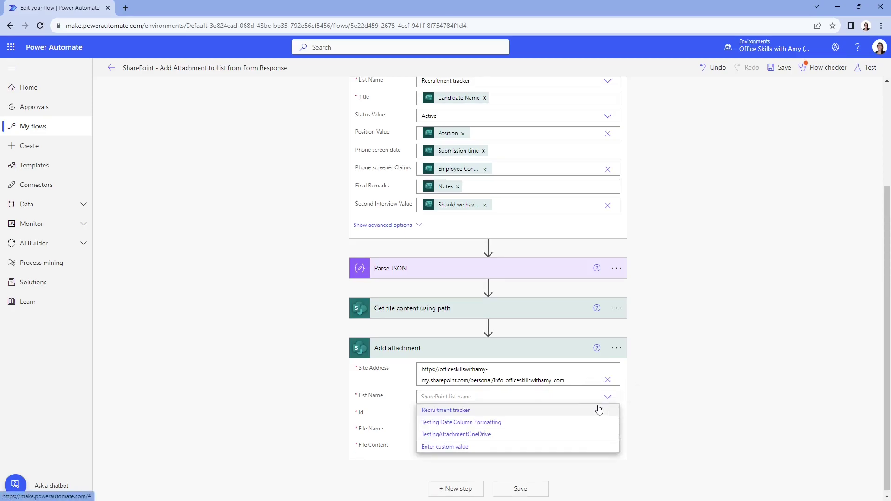
{"action": "left_click", "coordinate": [463, 411]}
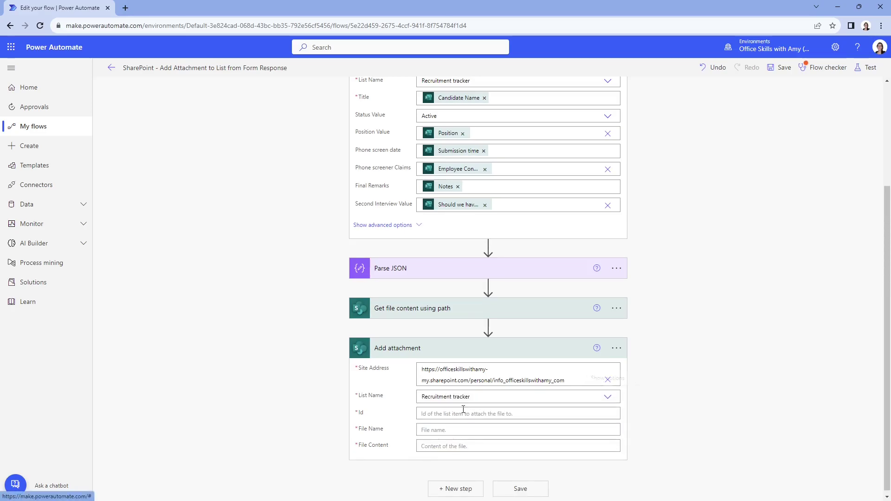
{"action": "left_click", "coordinate": [423, 413]}
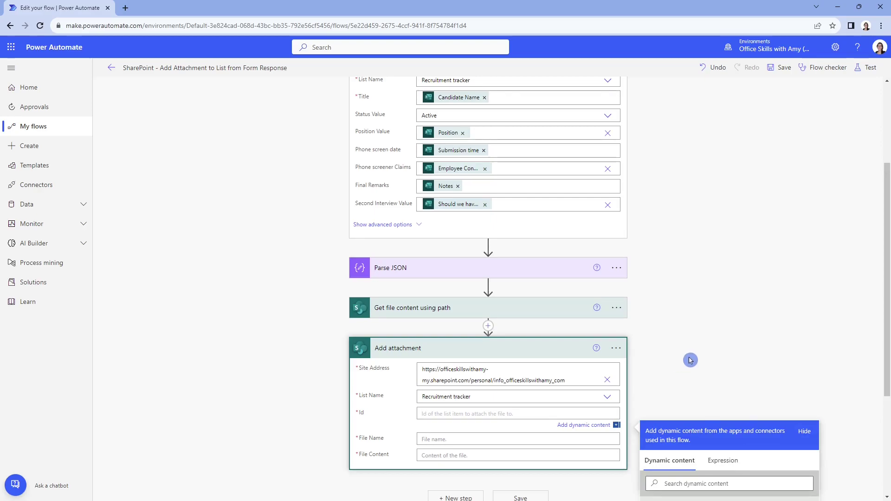
{"action": "scroll", "coordinate": [705, 358], "scroll_direction": "down", "scroll_amount": 2}
{"action": "scroll", "coordinate": [798, 347], "scroll_direction": "down", "scroll_amount": 2}
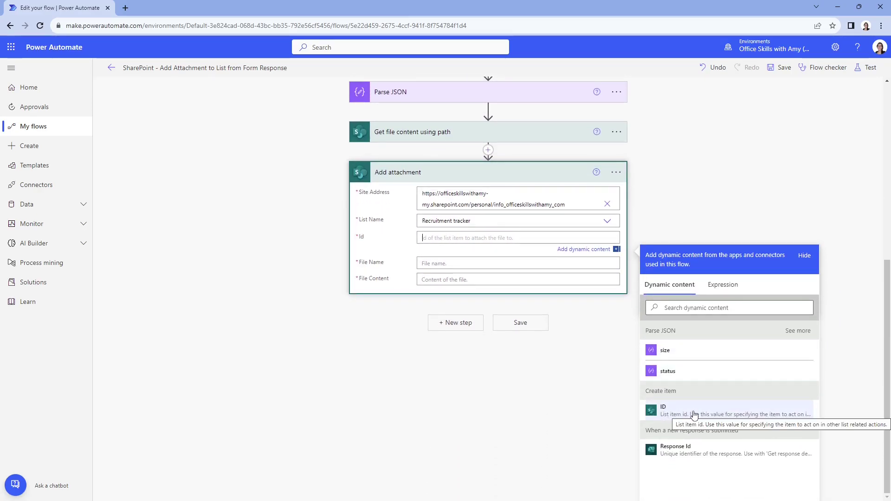
{"action": "left_click", "coordinate": [694, 414]}
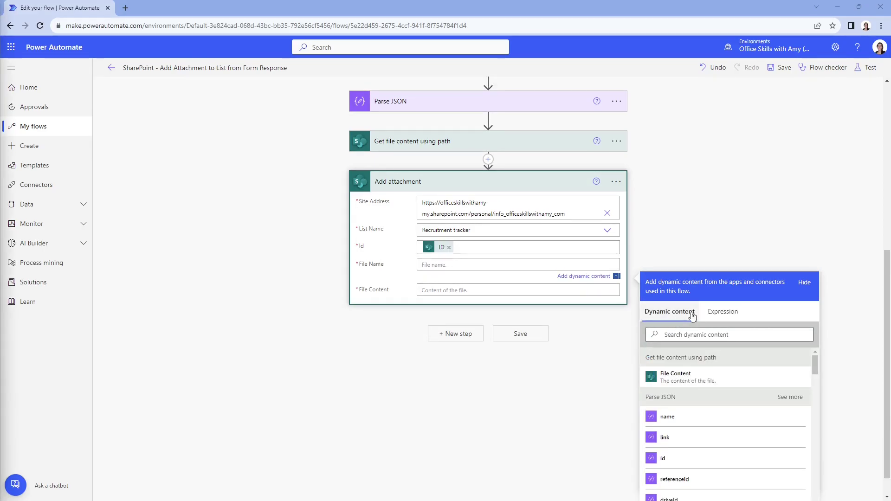
Fill File Name with the first-file-name expression and File Content with the retrieved content, then save
{"action": "left_click", "coordinate": [720, 315]}
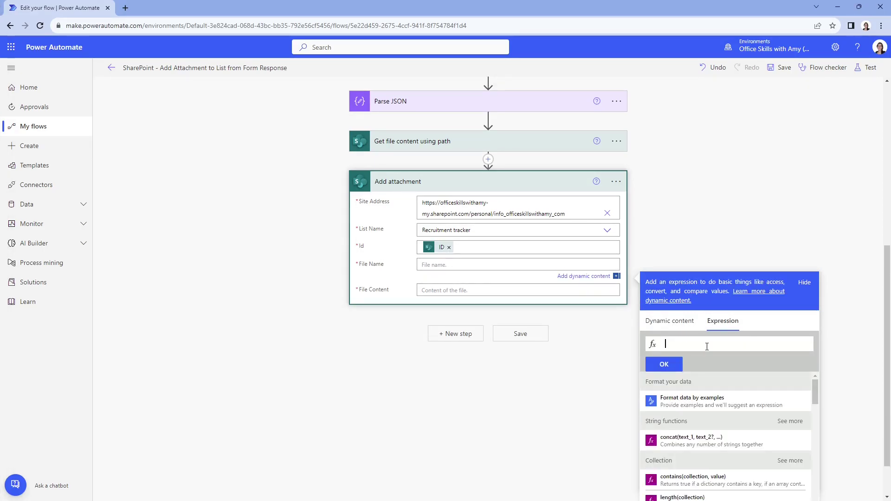
{"action": "type", "text": "first(body('Parse_JSON'))?['name']"}
{"action": "left_click", "coordinate": [666, 364]}
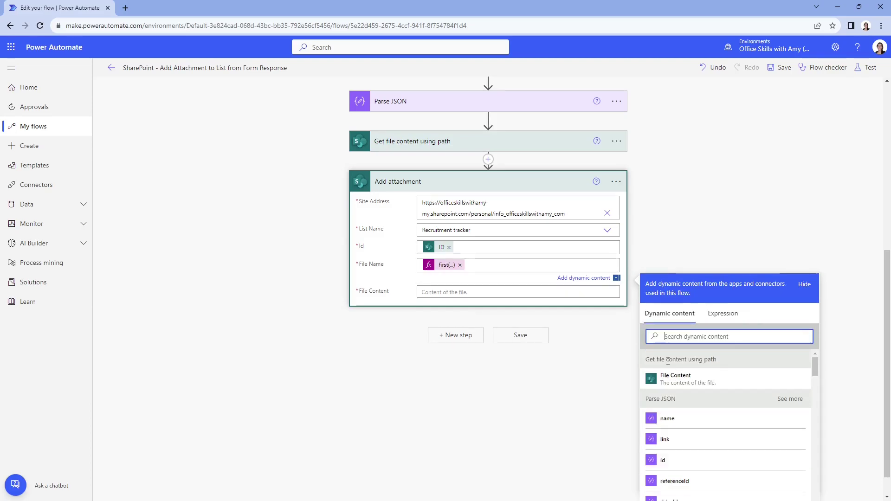
{"action": "left_click", "coordinate": [484, 292]}
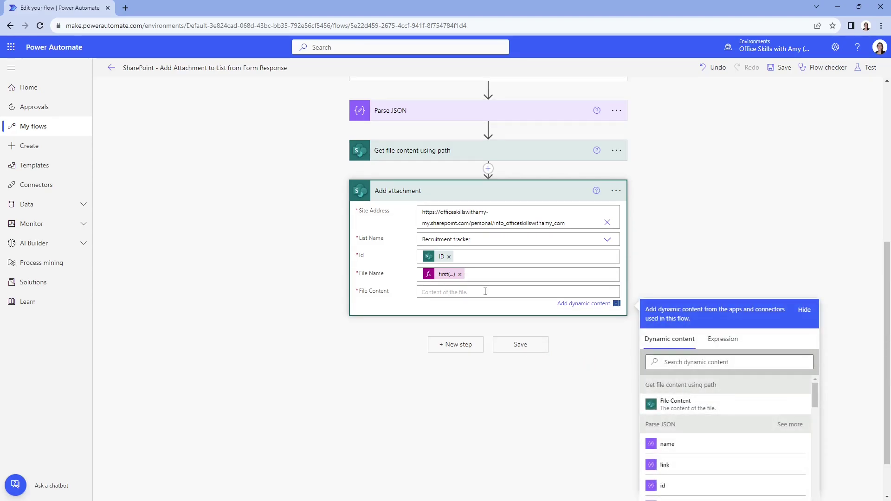
{"action": "left_click", "coordinate": [692, 292]}
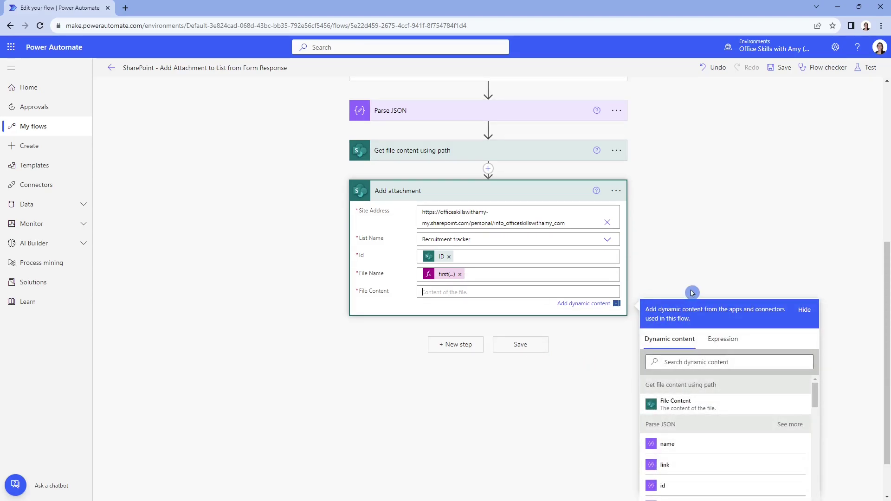
{"action": "left_click", "coordinate": [722, 403]}
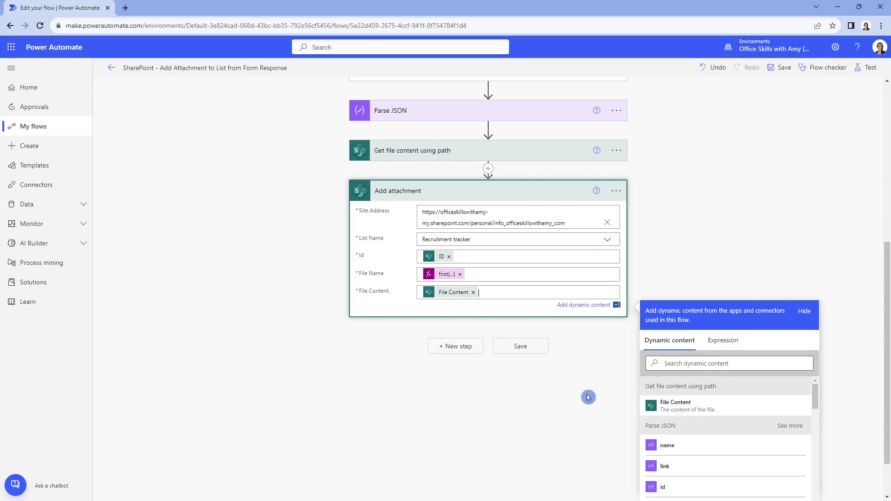
{"action": "left_click", "coordinate": [520, 346]}
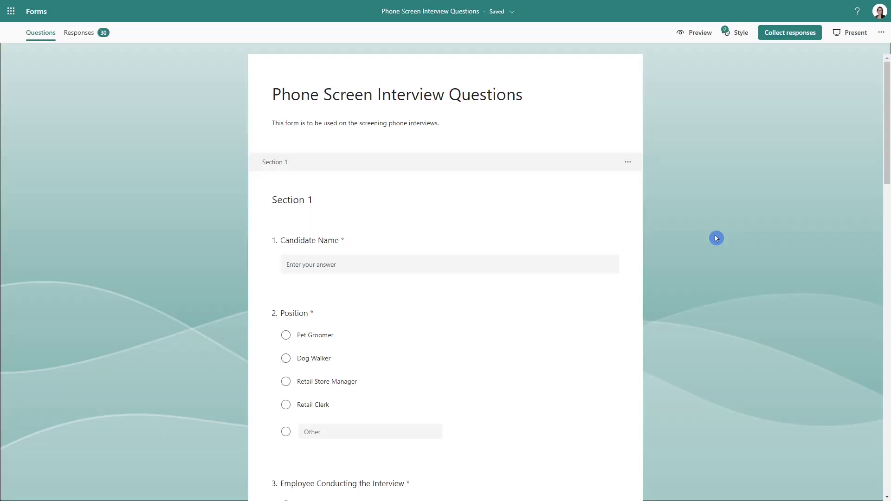
In Preview, enter the candidate name, choose Pet Groomer and the interviewer, and upload Resume - Roo
{"action": "left_click", "coordinate": [692, 33]}
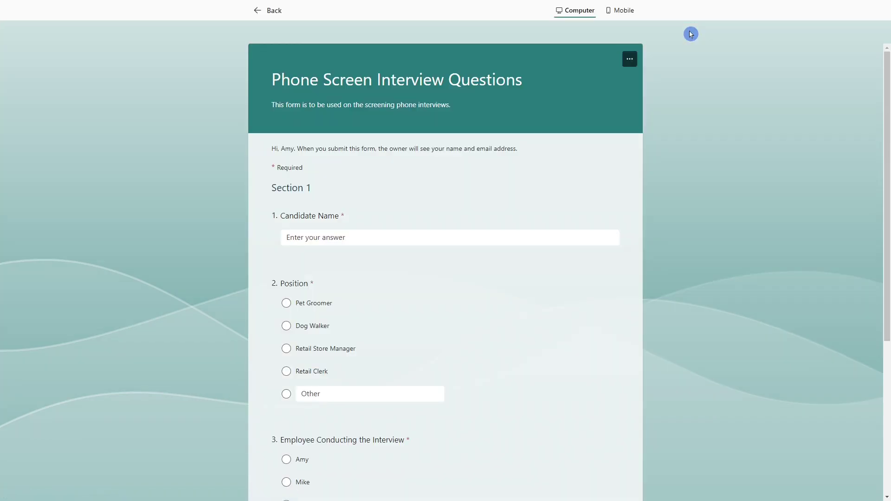
{"action": "left_click", "coordinate": [352, 239]}
{"action": "type", "text": "Like Comment & Subscribe"}
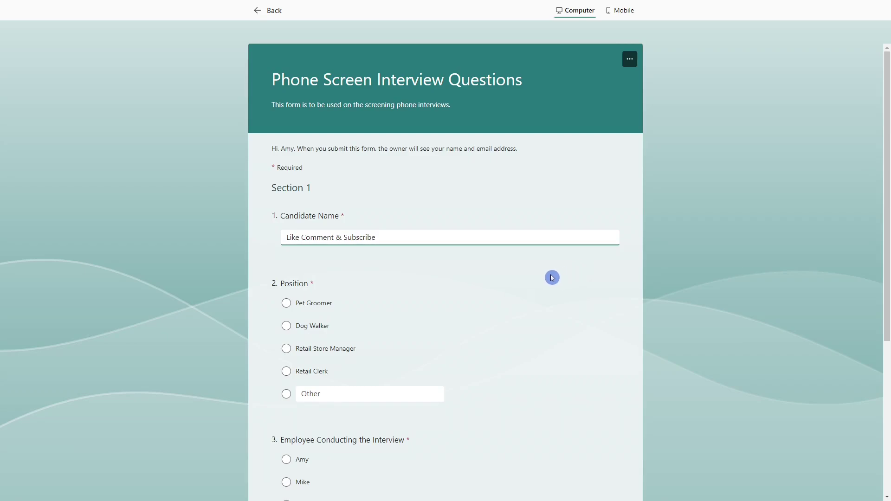
{"action": "left_click", "coordinate": [288, 303]}
{"action": "scroll", "coordinate": [623, 303], "scroll_direction": "down", "scroll_amount": 3}
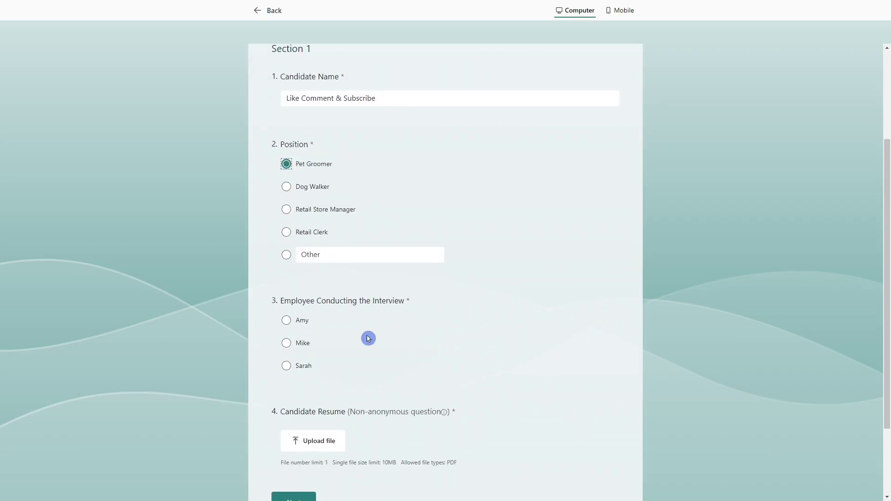
{"action": "left_click", "coordinate": [288, 323]}
{"action": "left_click", "coordinate": [324, 443]}
{"action": "left_click", "coordinate": [242, 90]}
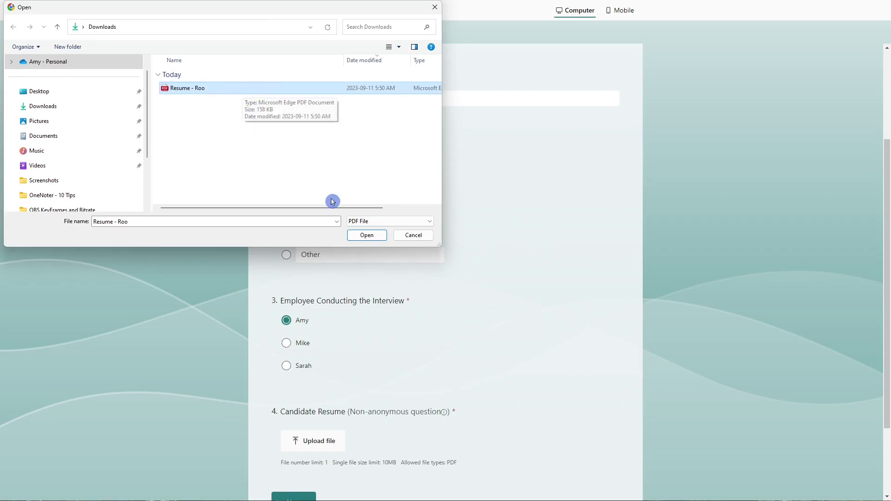
{"action": "left_click", "coordinate": [366, 235]}
Answer Yes to a second interview, add the note 'Thank you for watching this video!' and submit
{"action": "left_click", "coordinate": [309, 407]}
{"action": "scroll", "coordinate": [483, 439], "scroll_direction": "down", "scroll_amount": 2}
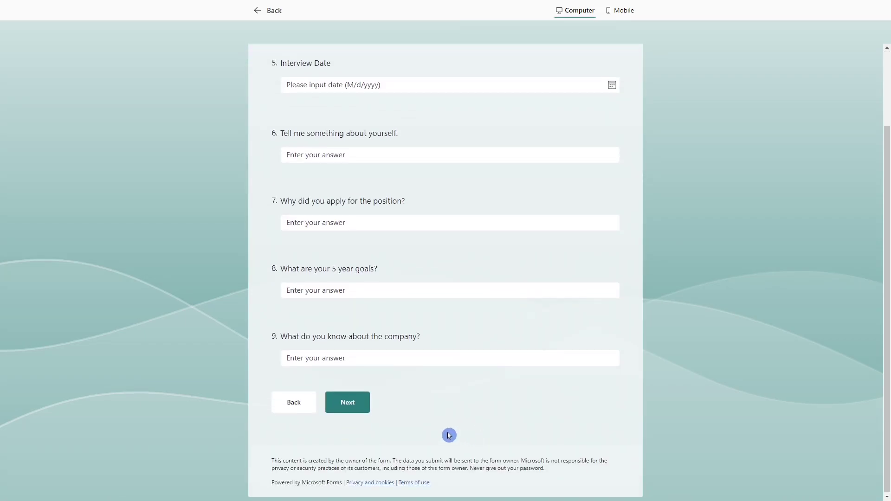
{"action": "left_click", "coordinate": [363, 405]}
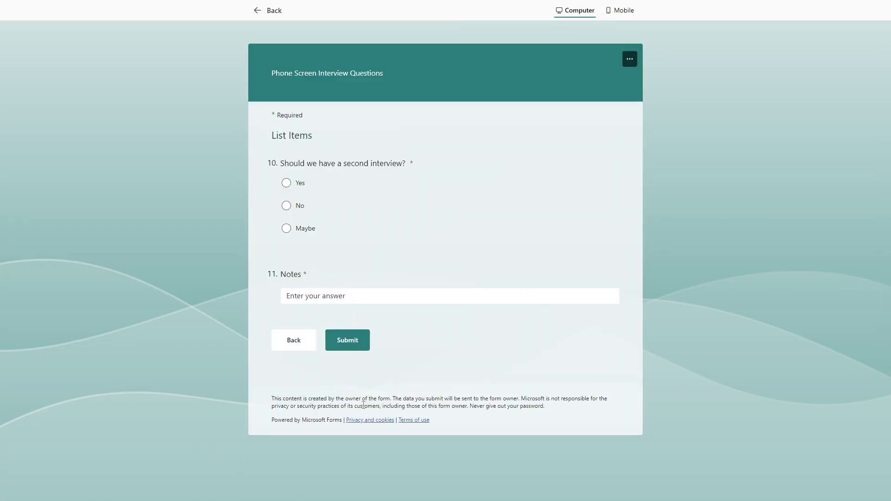
{"action": "left_click", "coordinate": [286, 183]}
{"action": "left_click", "coordinate": [320, 295]}
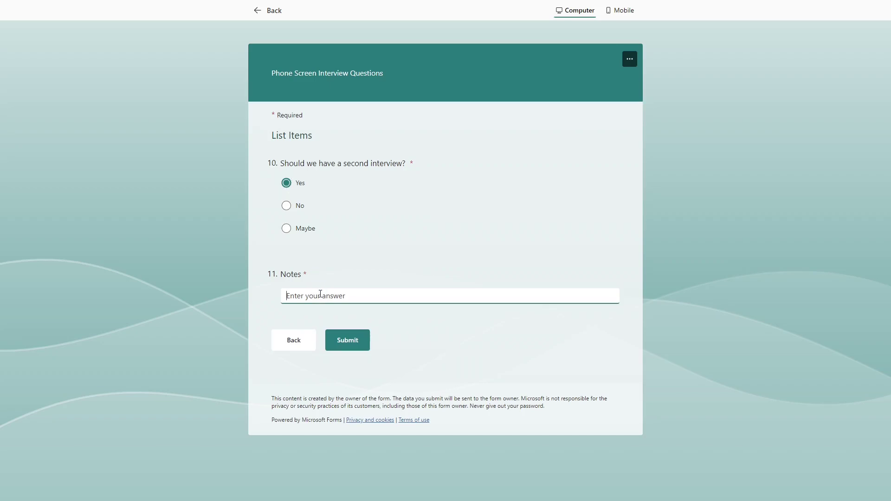
{"action": "type", "text": "Thank you for watching this video!"}
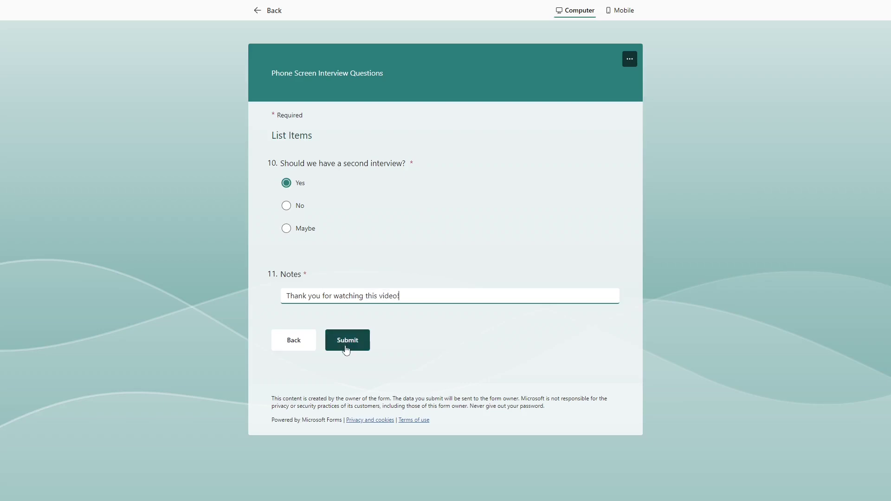
{"action": "left_click", "coordinate": [346, 348]}
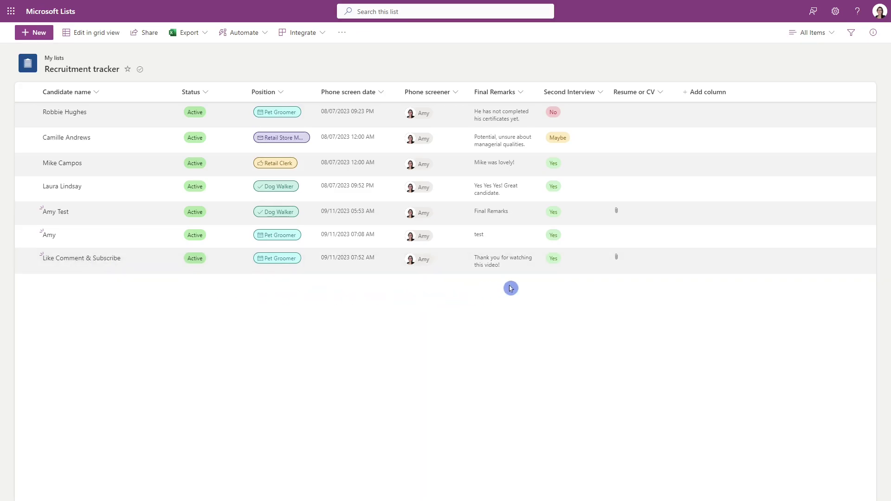
Open the Like Comment & Subscribe item and view its attached Roo resume PDF
{"action": "left_click", "coordinate": [98, 256]}
{"action": "left_click", "coordinate": [543, 362]}
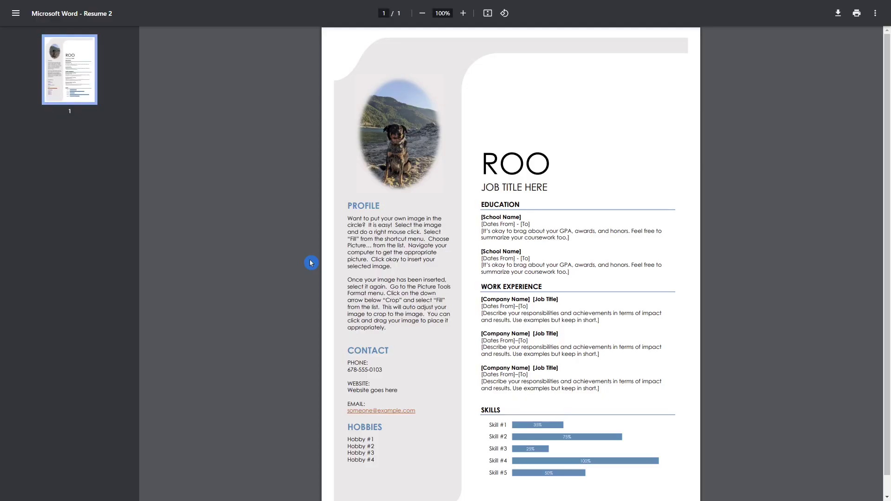